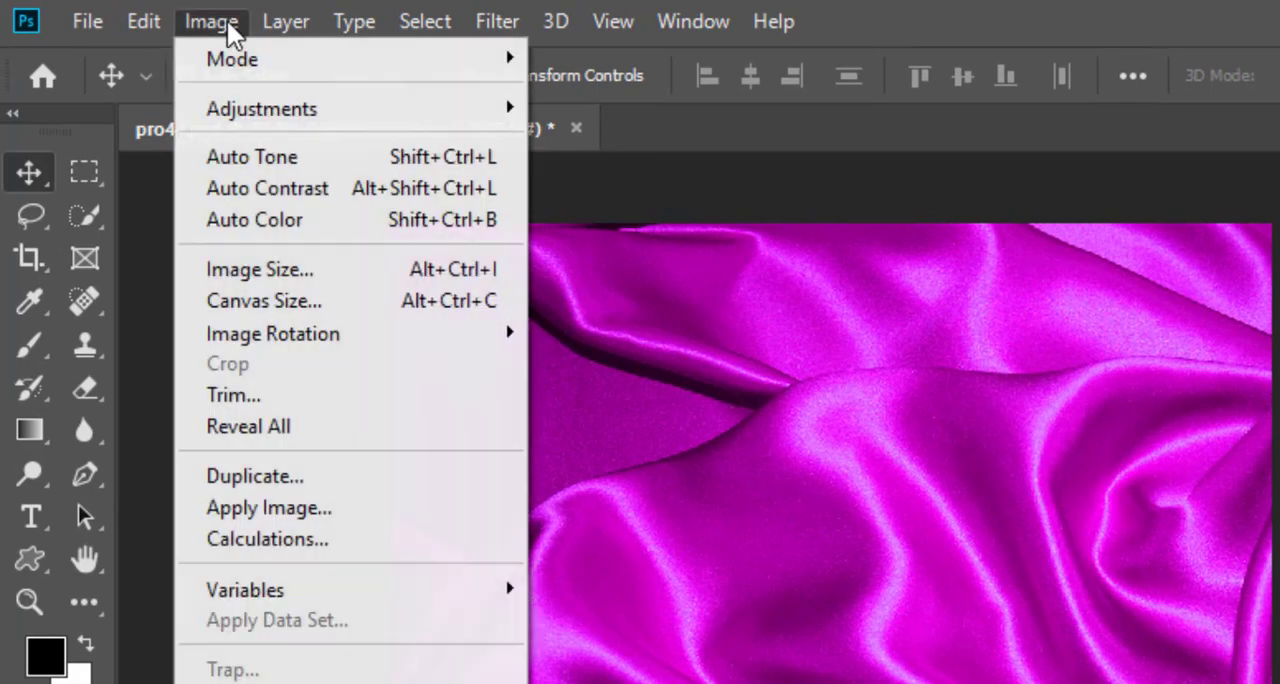
Step: Desaturate the magenta satin fabric image and apply a Gaussian Blur with a radius of 9.2 pixels
{"action": "mouse_move", "coordinate": [297, 109]}
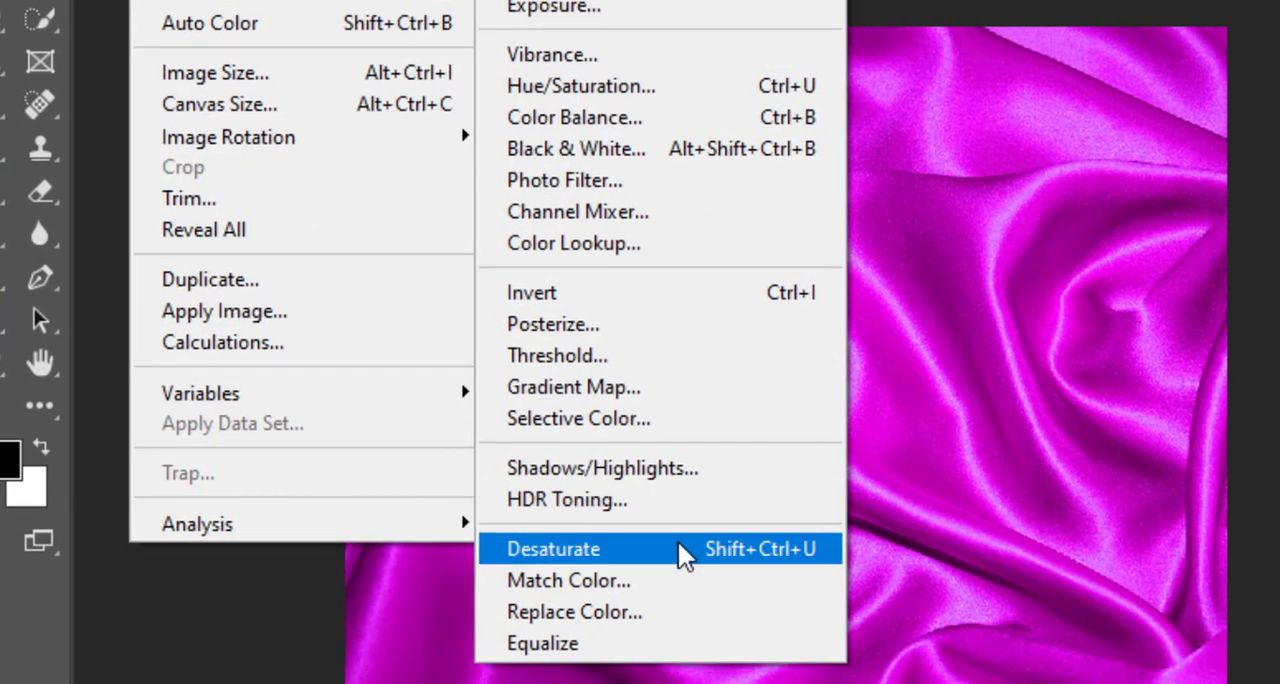
{"action": "left_click", "coordinate": [681, 549]}
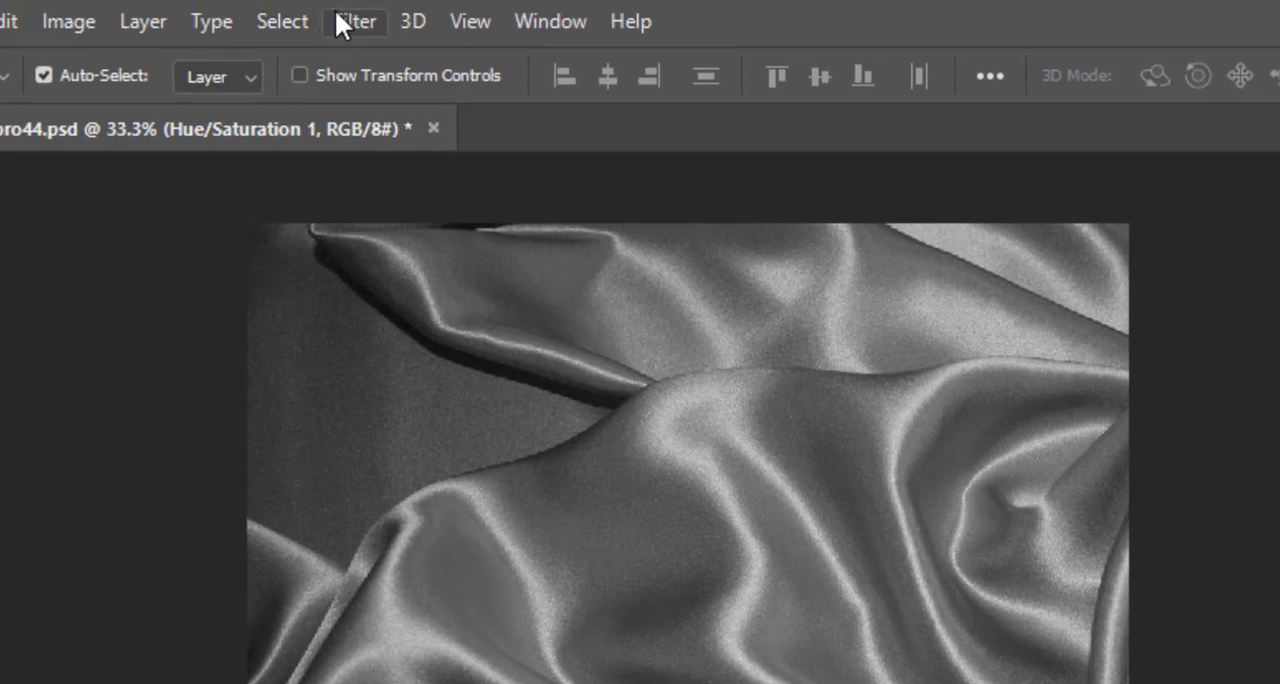
{"action": "left_click", "coordinate": [345, 22]}
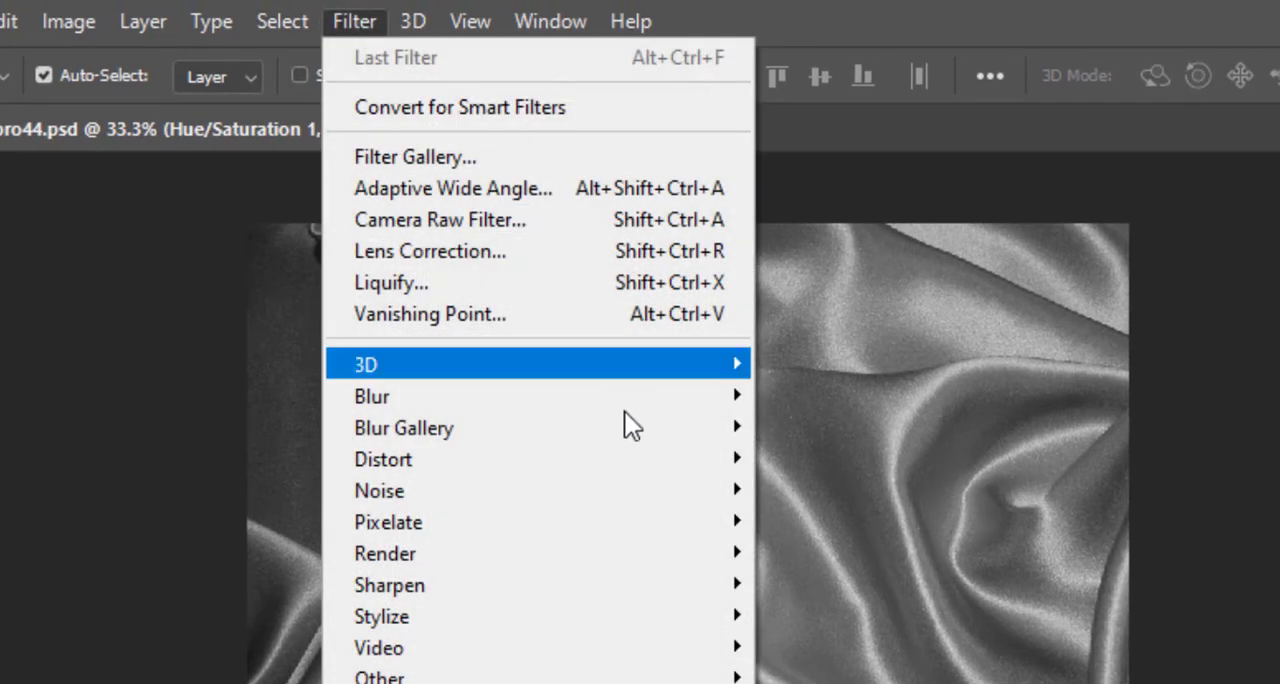
{"action": "mouse_move", "coordinate": [603, 405]}
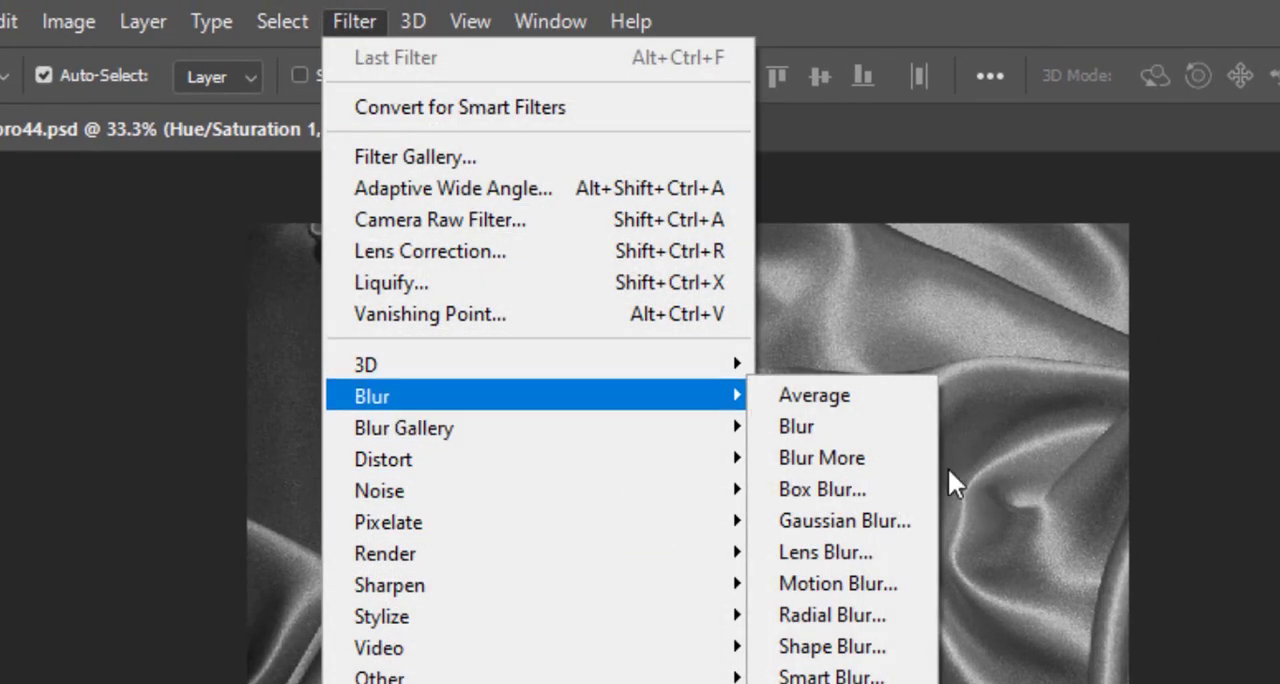
{"action": "left_click", "coordinate": [893, 520]}
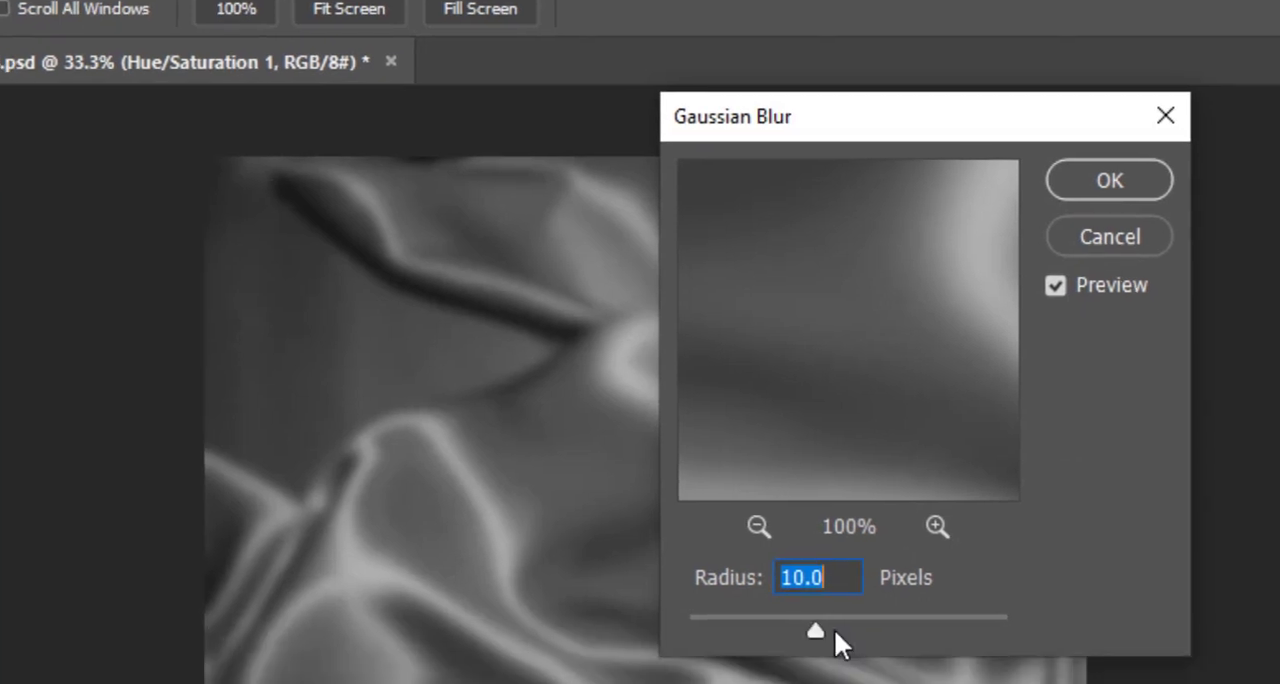
{"action": "left_click_drag", "start_coordinate": [880, 683], "coordinate": [829, 683]}
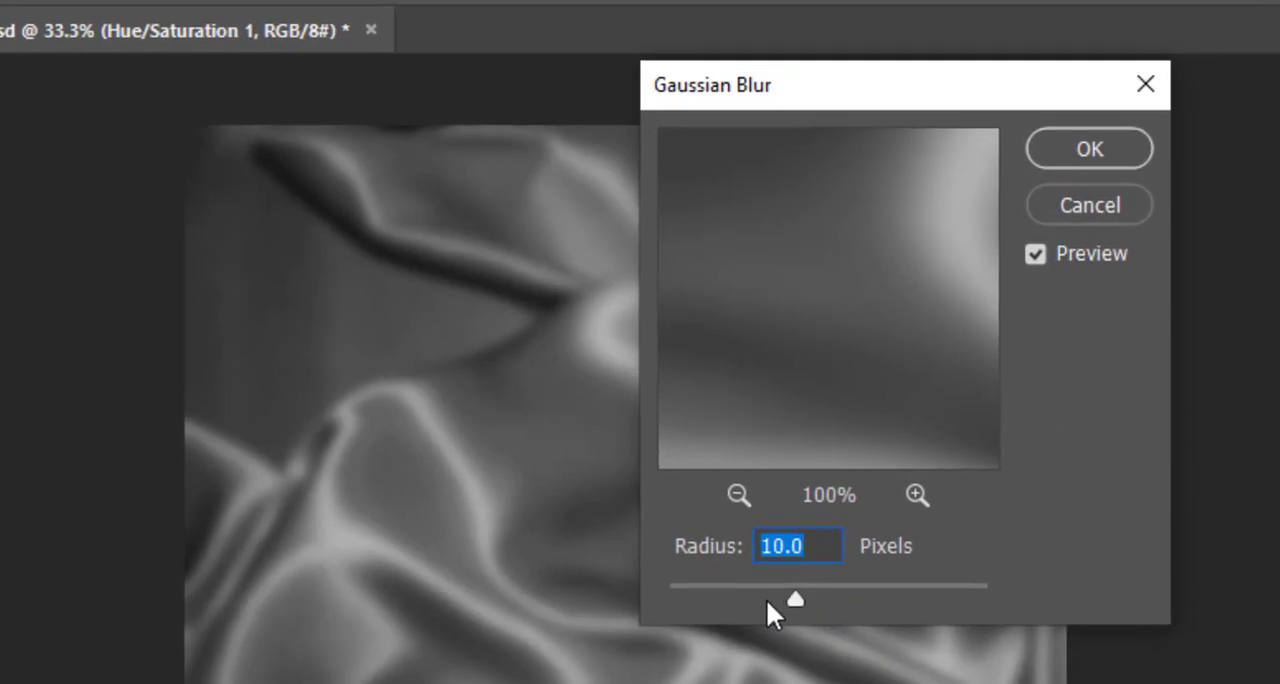
{"action": "mouse_move", "coordinate": [766, 597]}
{"action": "left_mouse_down"}
{"action": "mouse_move", "coordinate": [712, 597]}
{"action": "mouse_move", "coordinate": [832, 588]}
{"action": "mouse_move", "coordinate": [789, 594]}
{"action": "left_mouse_up"}
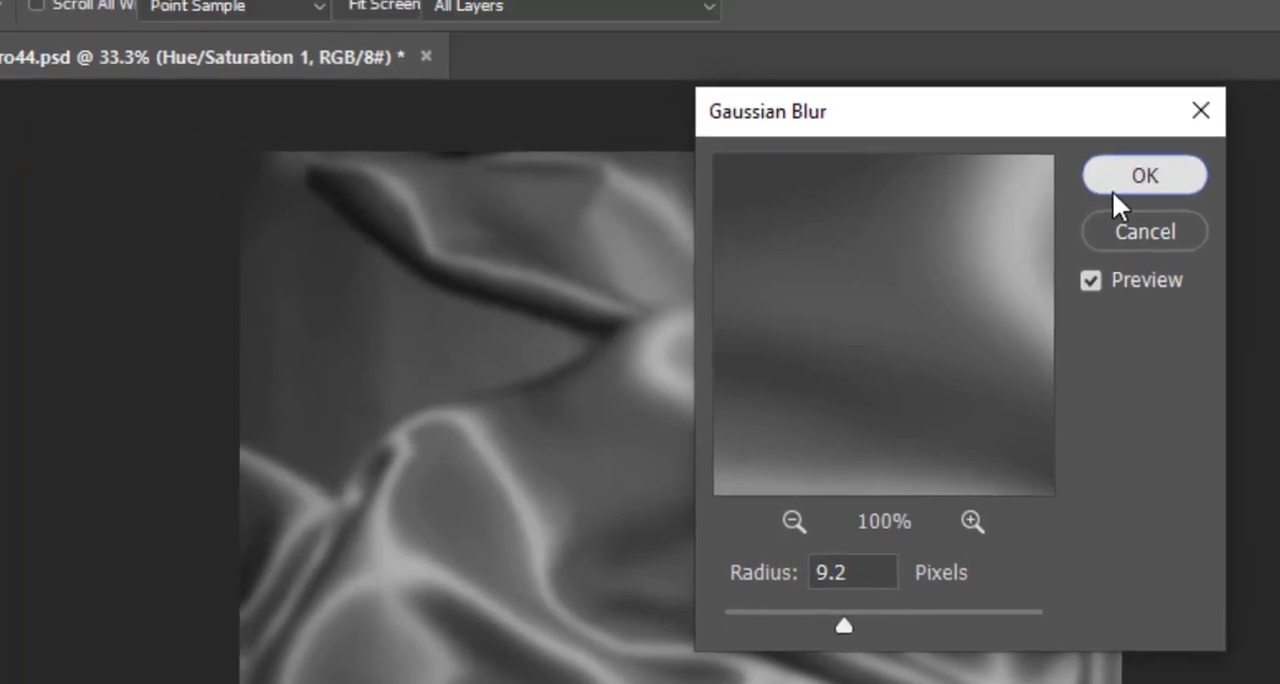
{"action": "left_click", "coordinate": [1087, 150]}
Step: Save the blurred grey fabric as pro44-1.psd in the project44 folder, keeping Maximize Compatibility enabled
{"action": "left_click", "coordinate": [85, 24]}
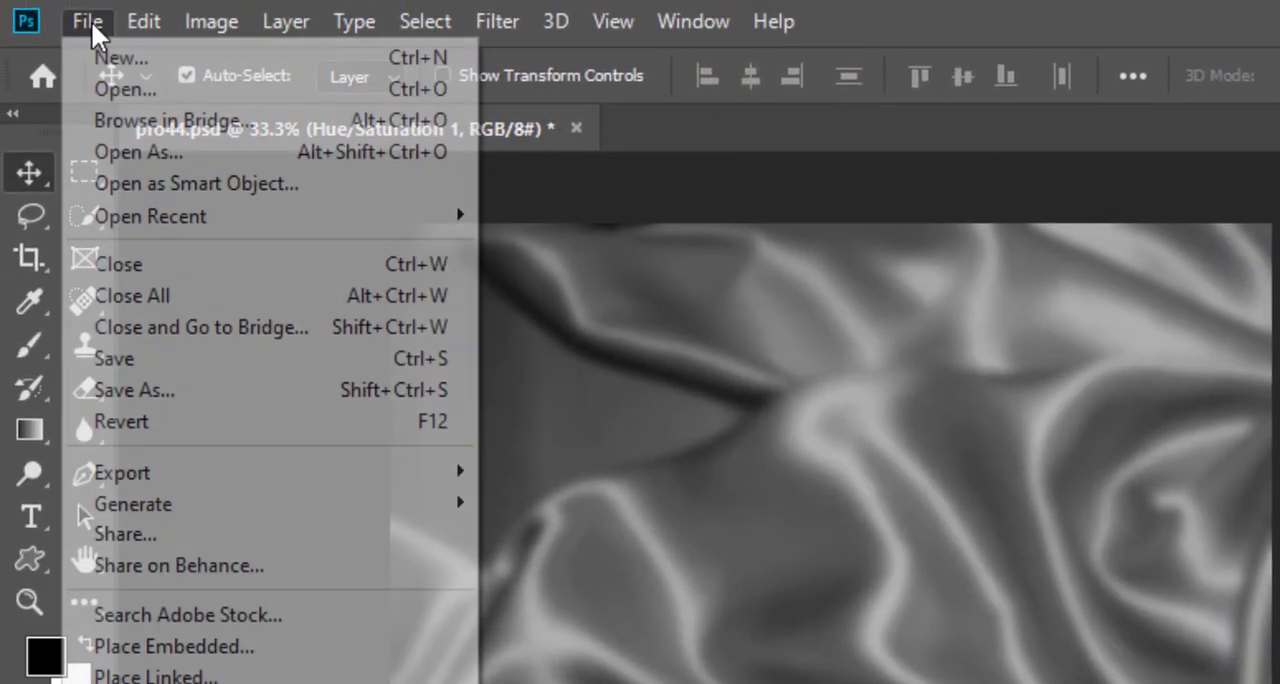
{"action": "left_click", "coordinate": [166, 388]}
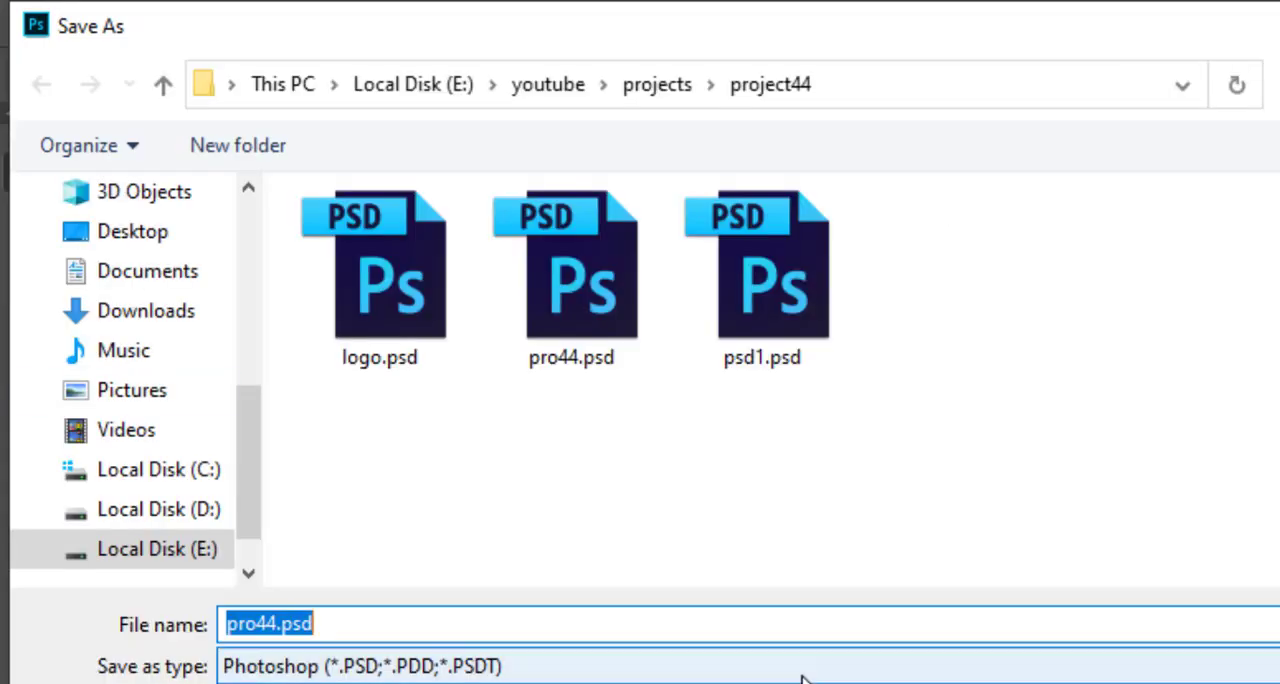
{"action": "left_click", "coordinate": [802, 677]}
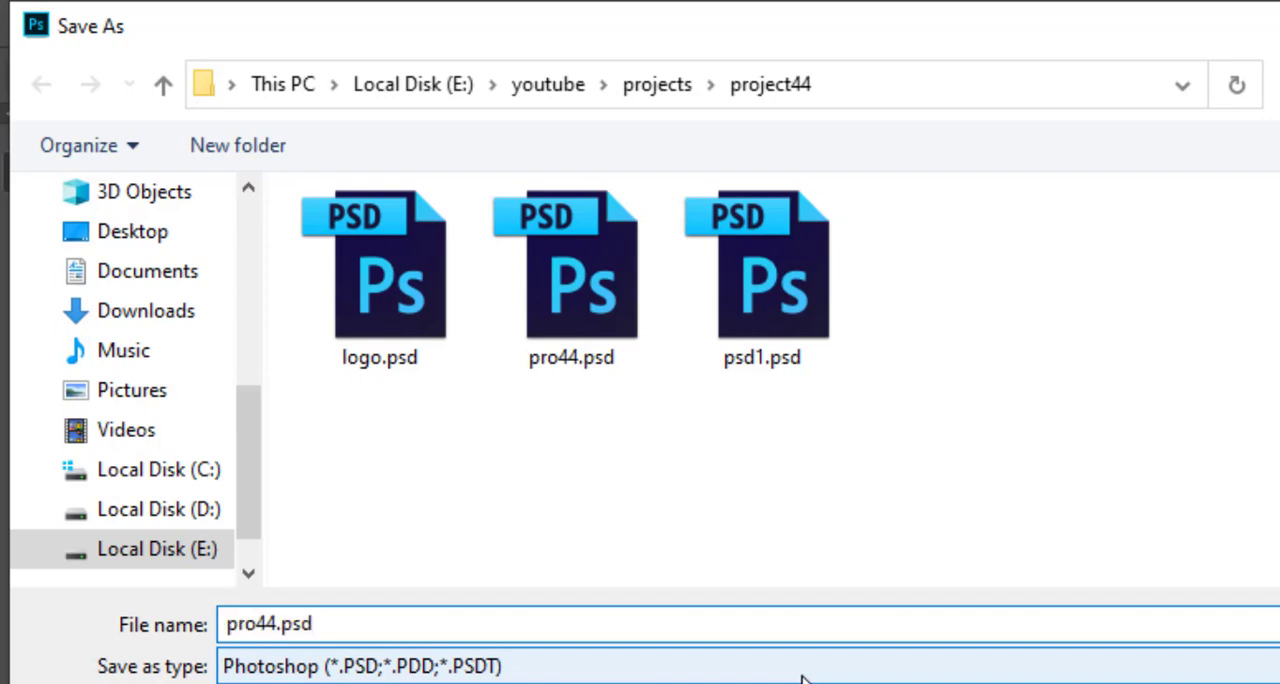
{"action": "type", "text": "-1"}
{"action": "key", "text": "Return"}
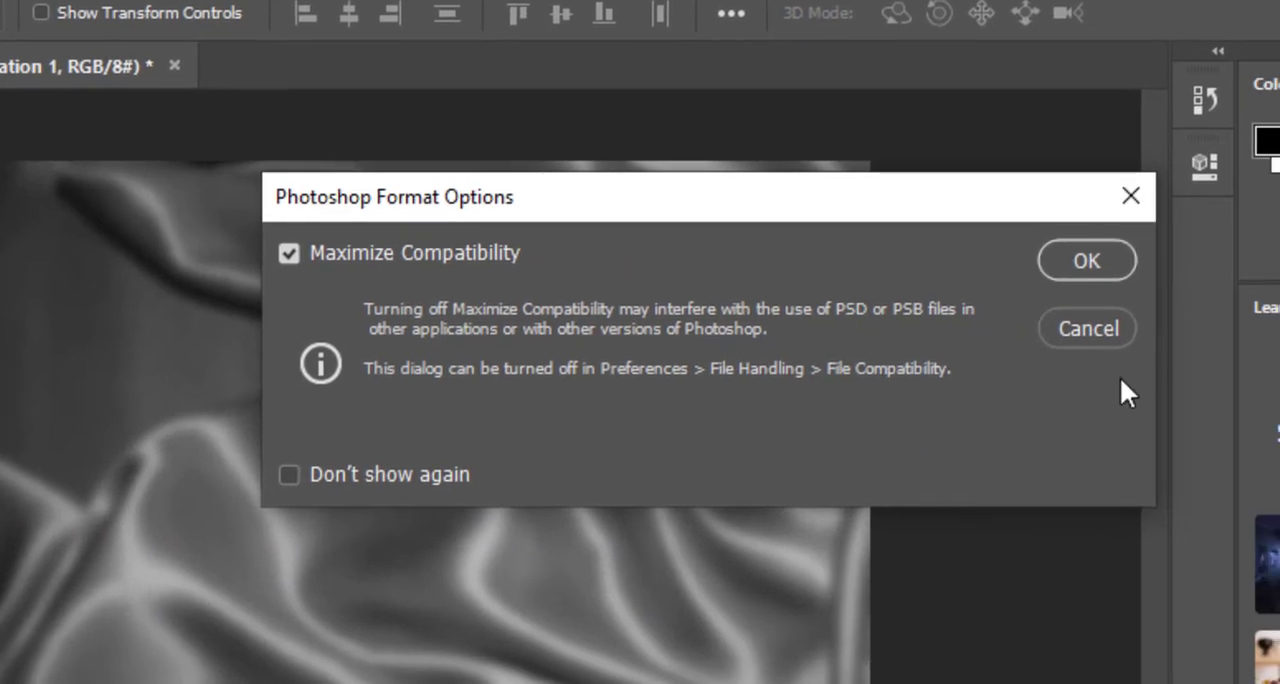
{"action": "left_click", "coordinate": [1084, 276]}
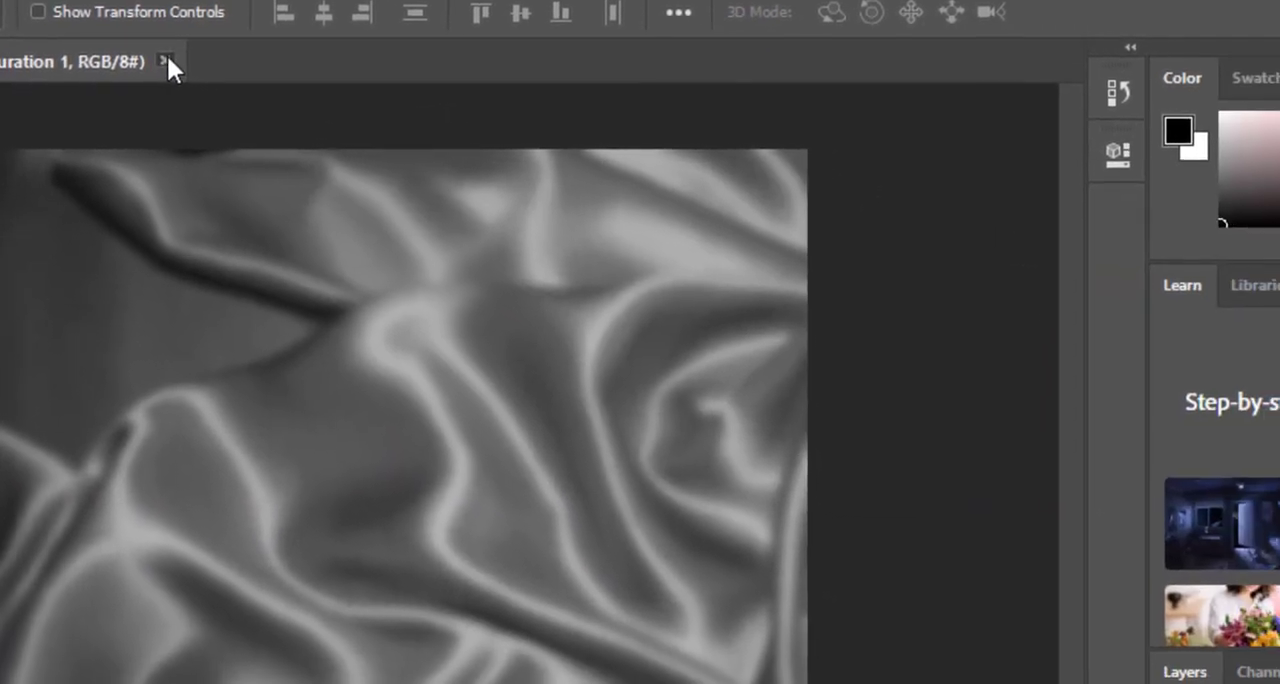
Step: Close the grey document, reopen the recent file pro44.psd and merge its Hue/Saturation layer with the fabric layer below
{"action": "left_click", "coordinate": [177, 66]}
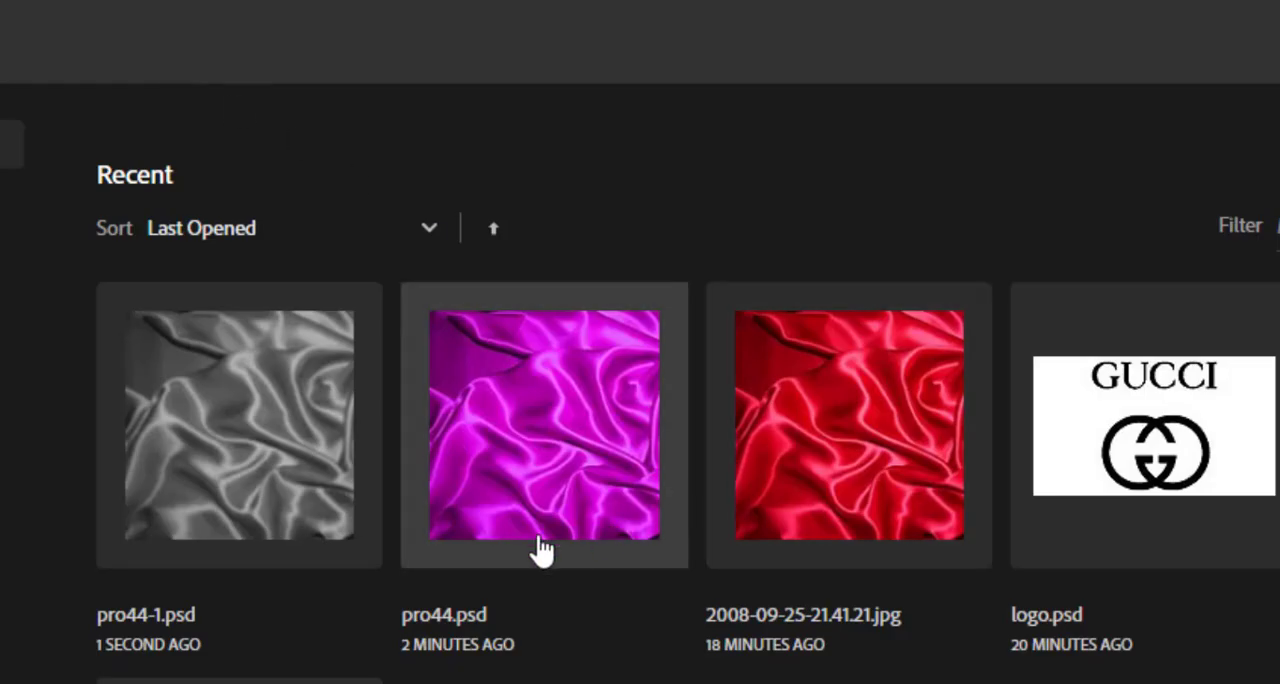
{"action": "left_click", "coordinate": [505, 543]}
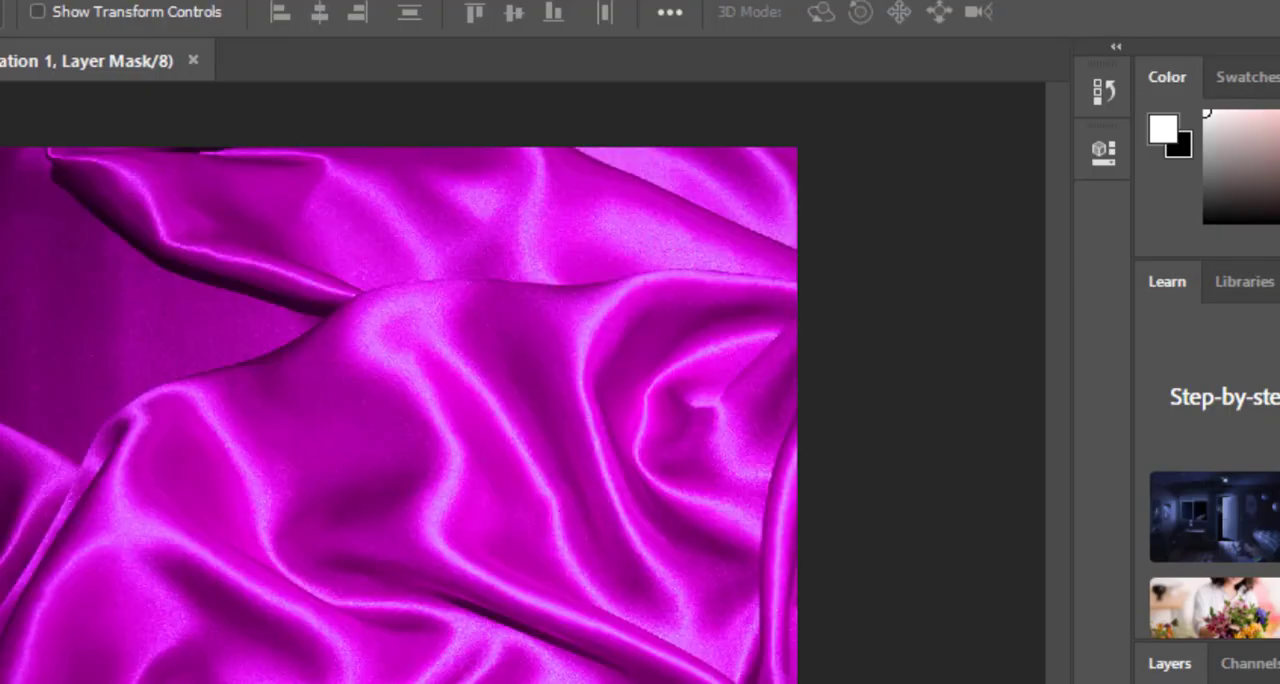
{"action": "key", "text": "ctrl+e"}
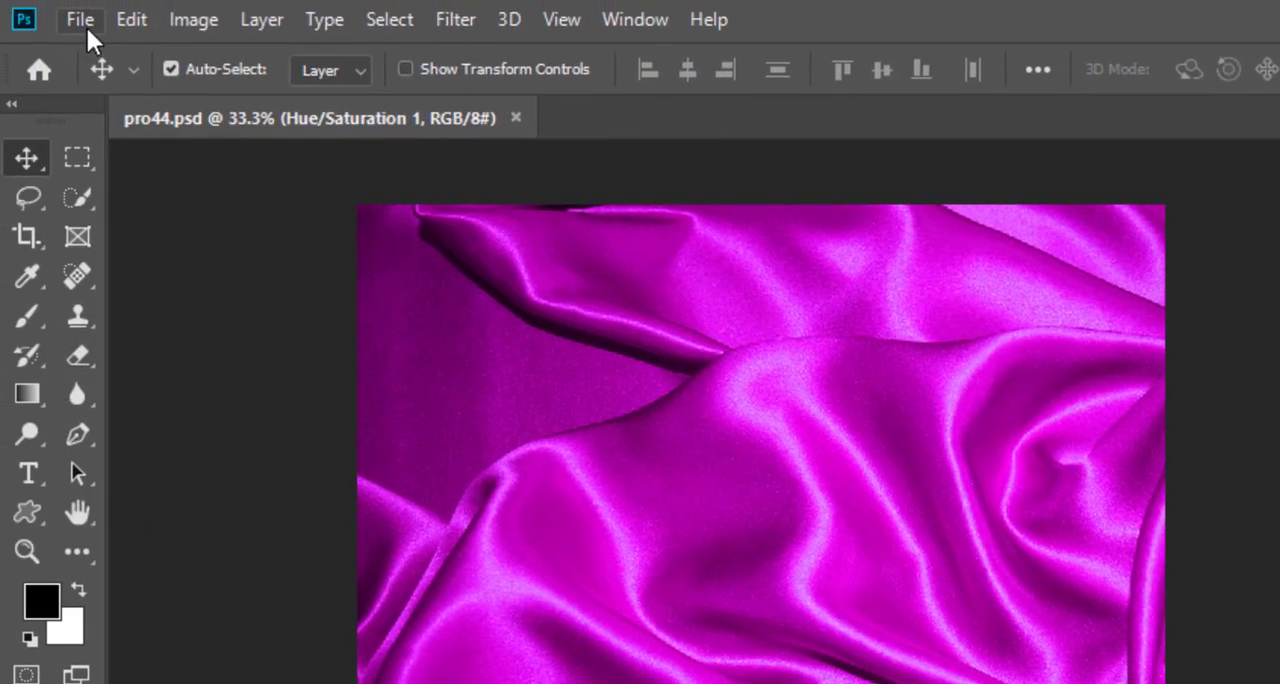
Step: Open logo.psd from the project44 folder and bring the GUCCI logo into pro44.psd as a new layer above the fabric
{"action": "left_click", "coordinate": [86, 25]}
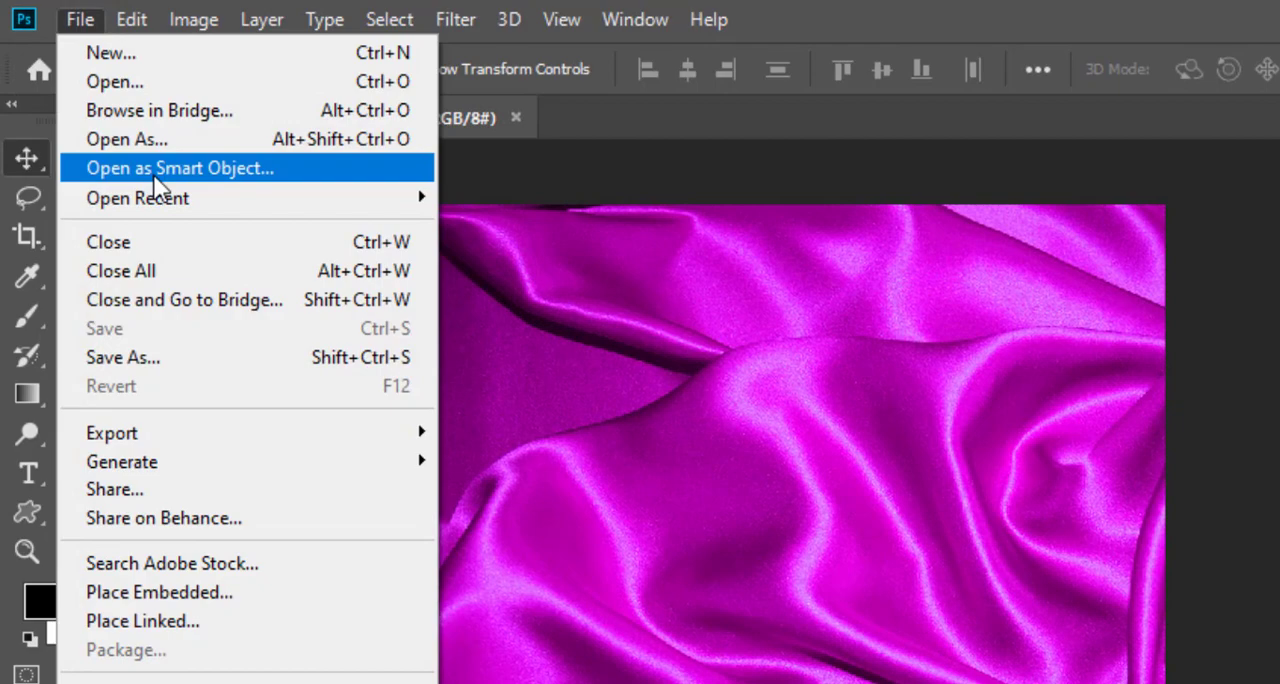
{"action": "left_click", "coordinate": [107, 77]}
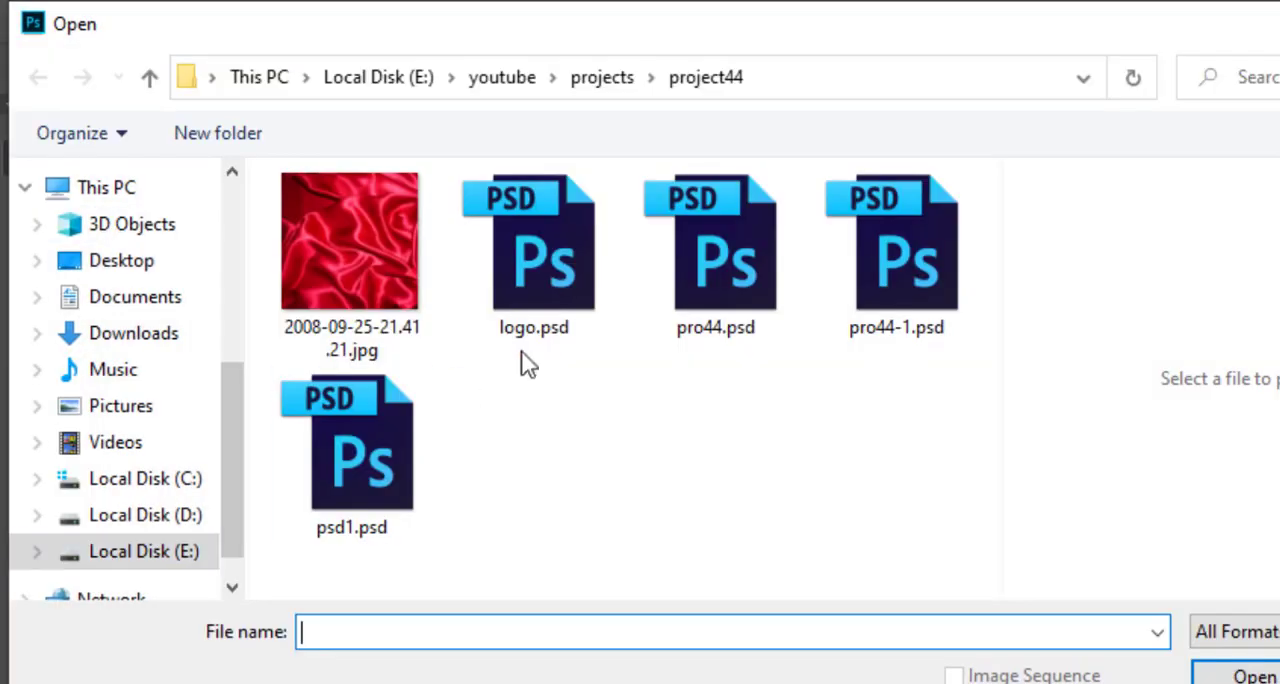
{"action": "left_click", "coordinate": [546, 264]}
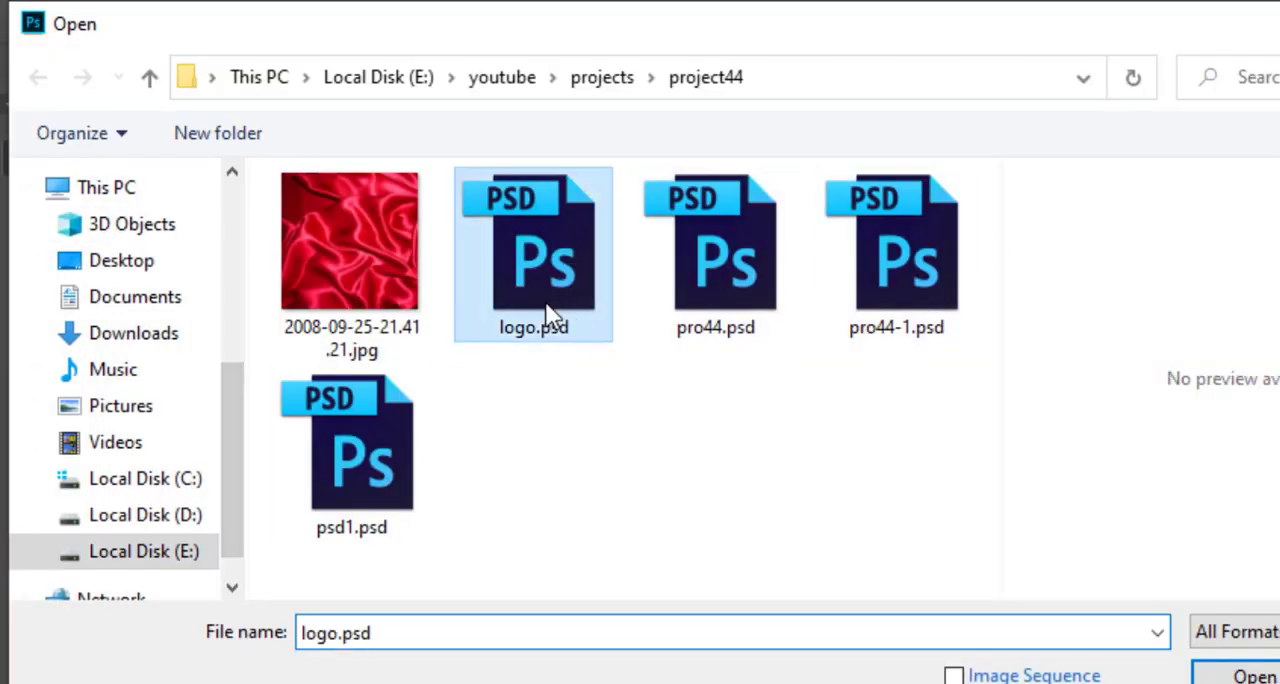
{"action": "left_click", "coordinate": [1248, 674]}
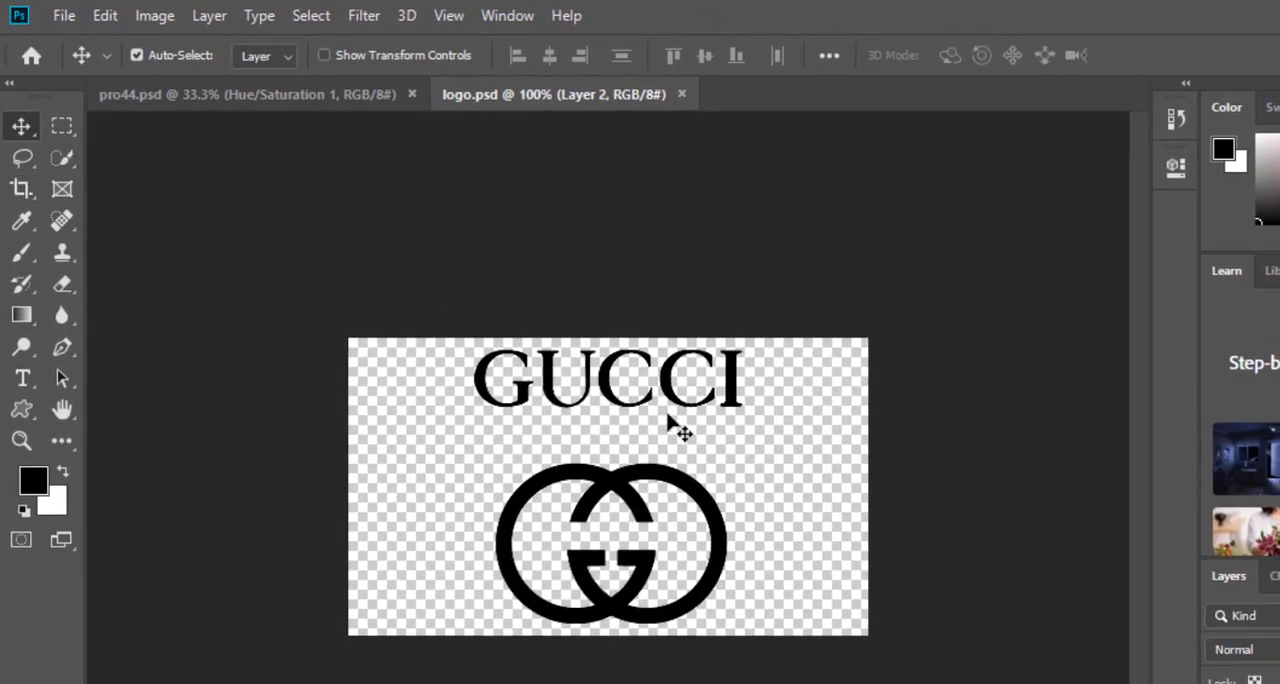
{"action": "left_click_drag", "start_coordinate": [672, 484], "coordinate": [555, 502]}
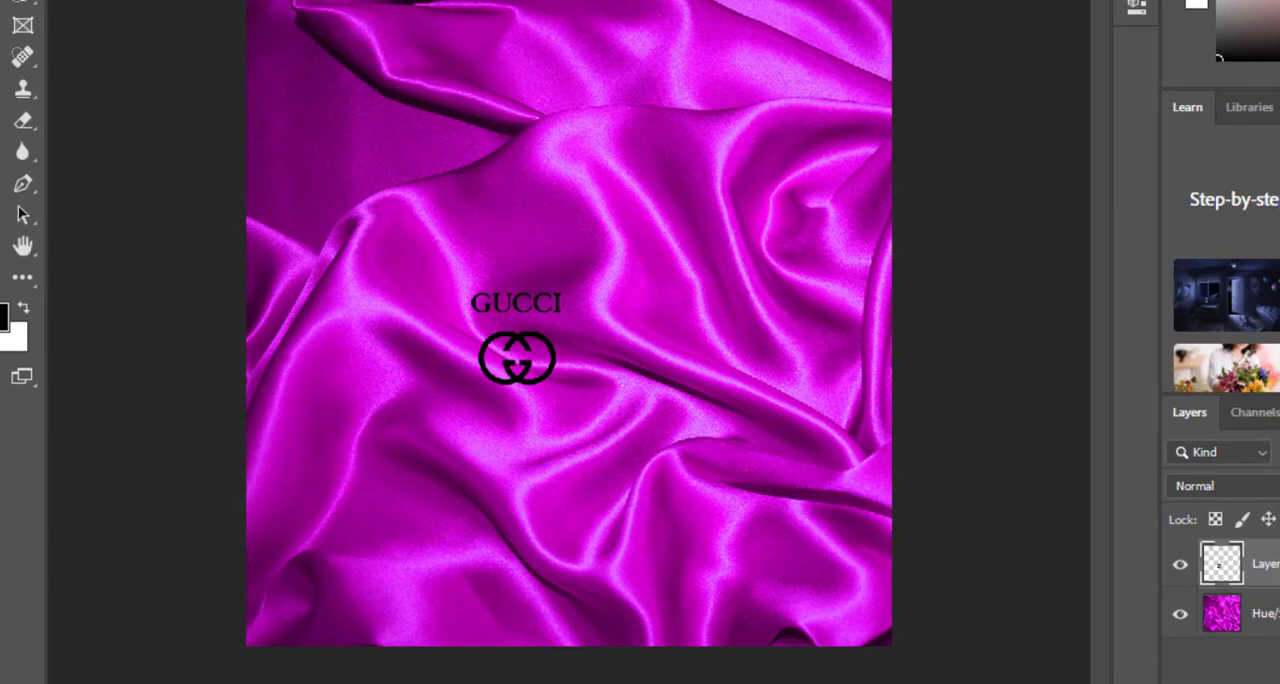
Step: Scale the GUCCI logo up to about three quarters of the fabric's width and centre it horizontally on the image
{"action": "left_click", "coordinate": [470, 1]}
{"action": "left_click_drag", "start_coordinate": [563, 383], "coordinate": [900, 578]}
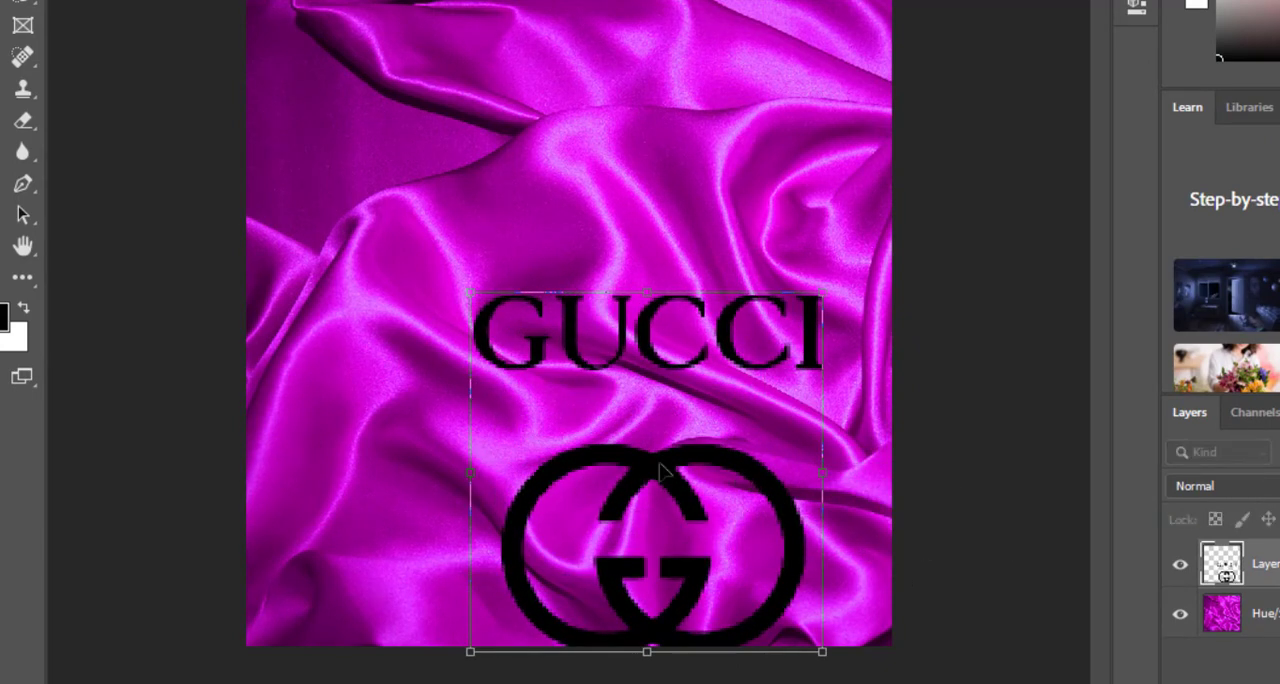
{"action": "left_click_drag", "start_coordinate": [660, 470], "coordinate": [525, 185]}
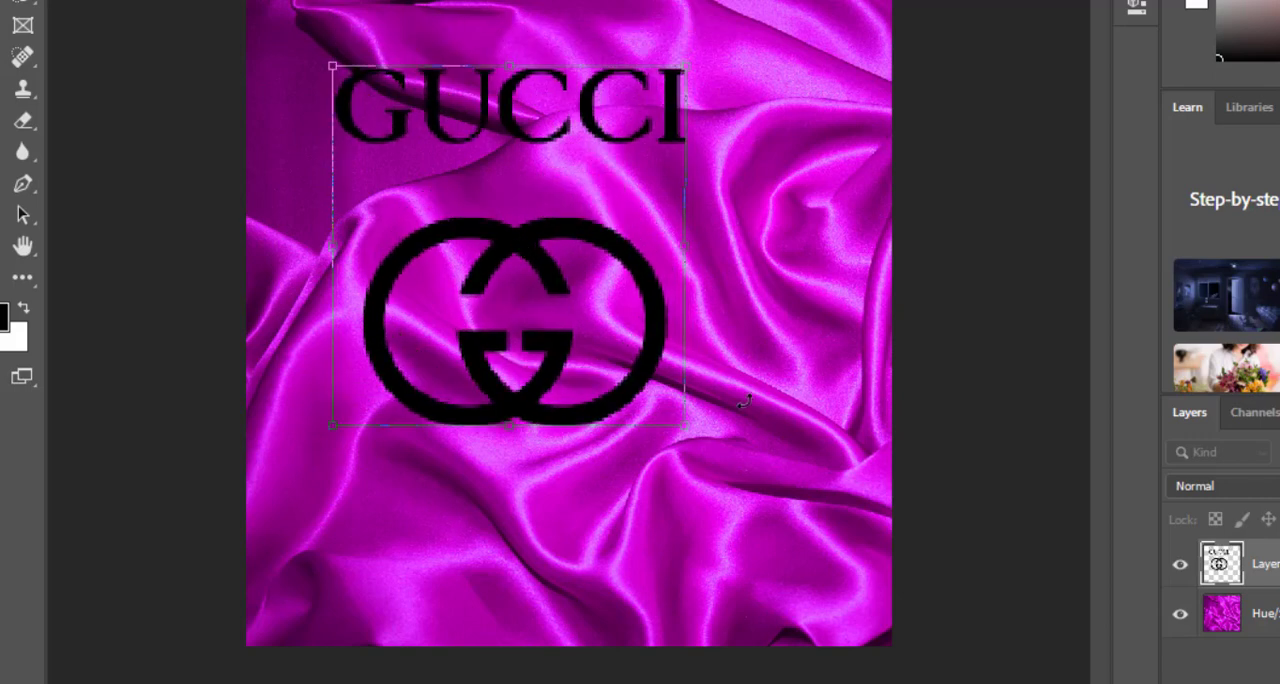
{"action": "left_click_drag", "start_coordinate": [681, 425], "coordinate": [815, 556]}
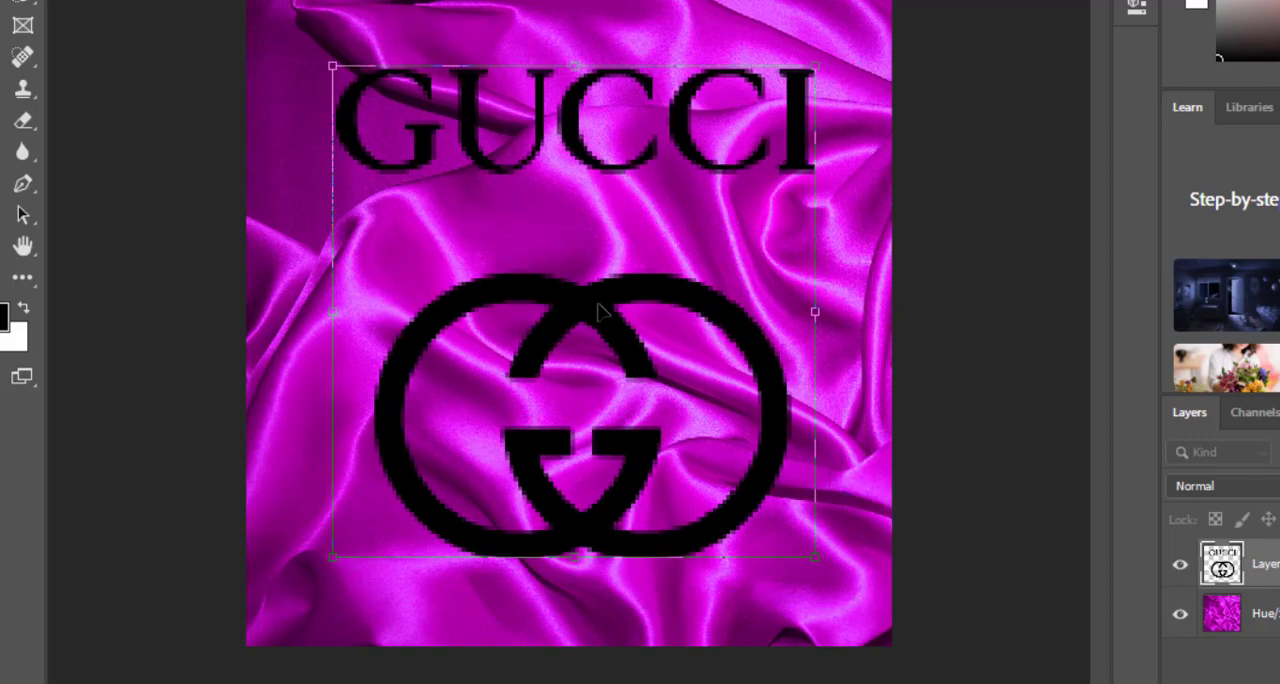
{"action": "left_click_drag", "start_coordinate": [600, 312], "coordinate": [578, 312]}
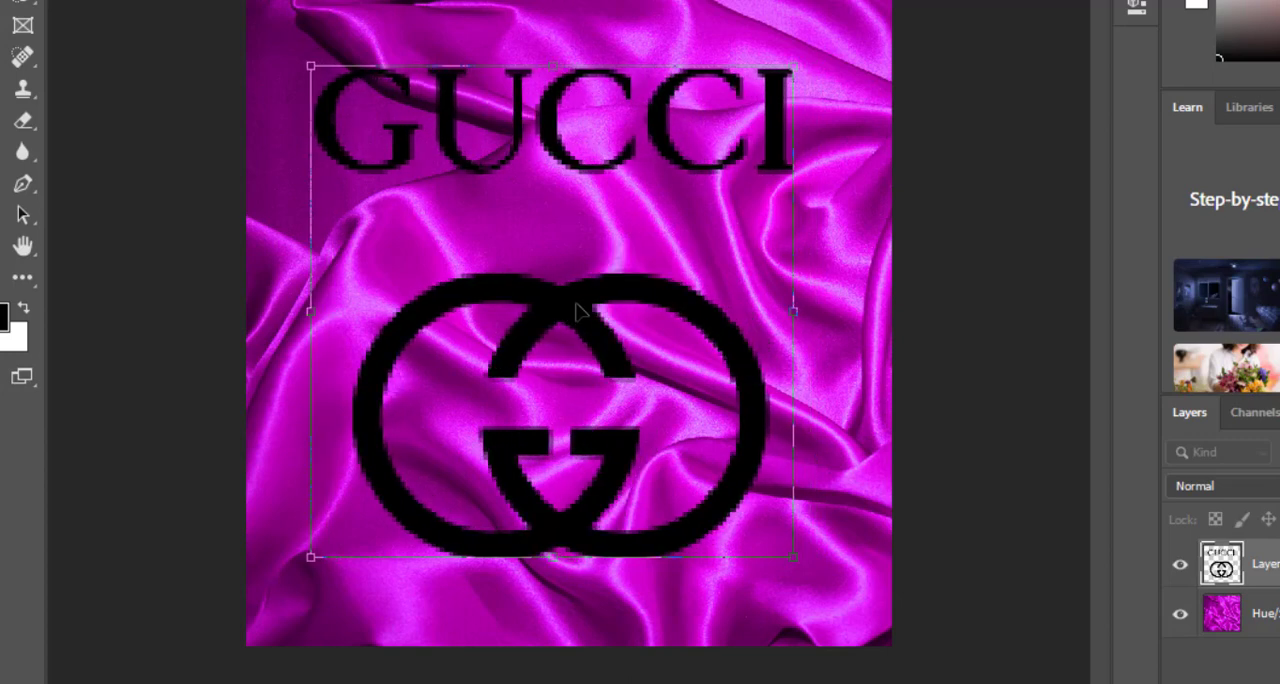
{"action": "key", "text": "Return"}
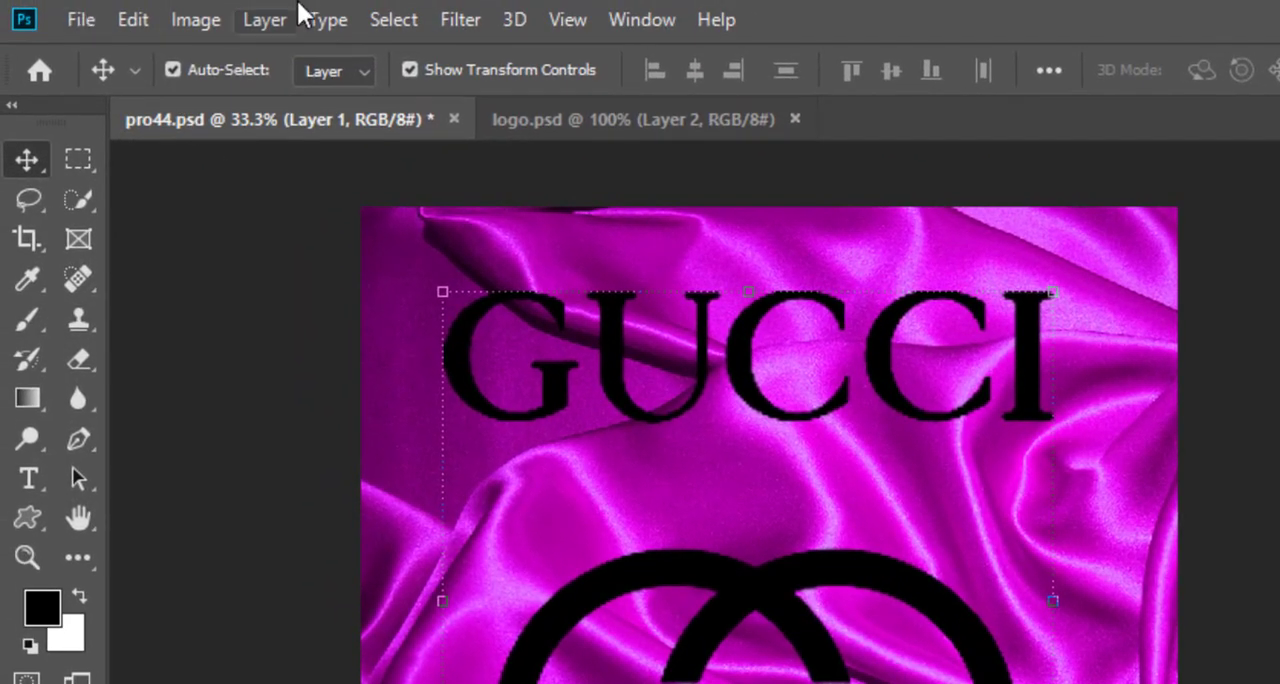
Step: Apply the Displace filter to the logo with horizontal scale 15, Stretch To Fit and Repeat Edge Pixels, using pro44-1.psd as displacement map
{"action": "left_click", "coordinate": [512, 20]}
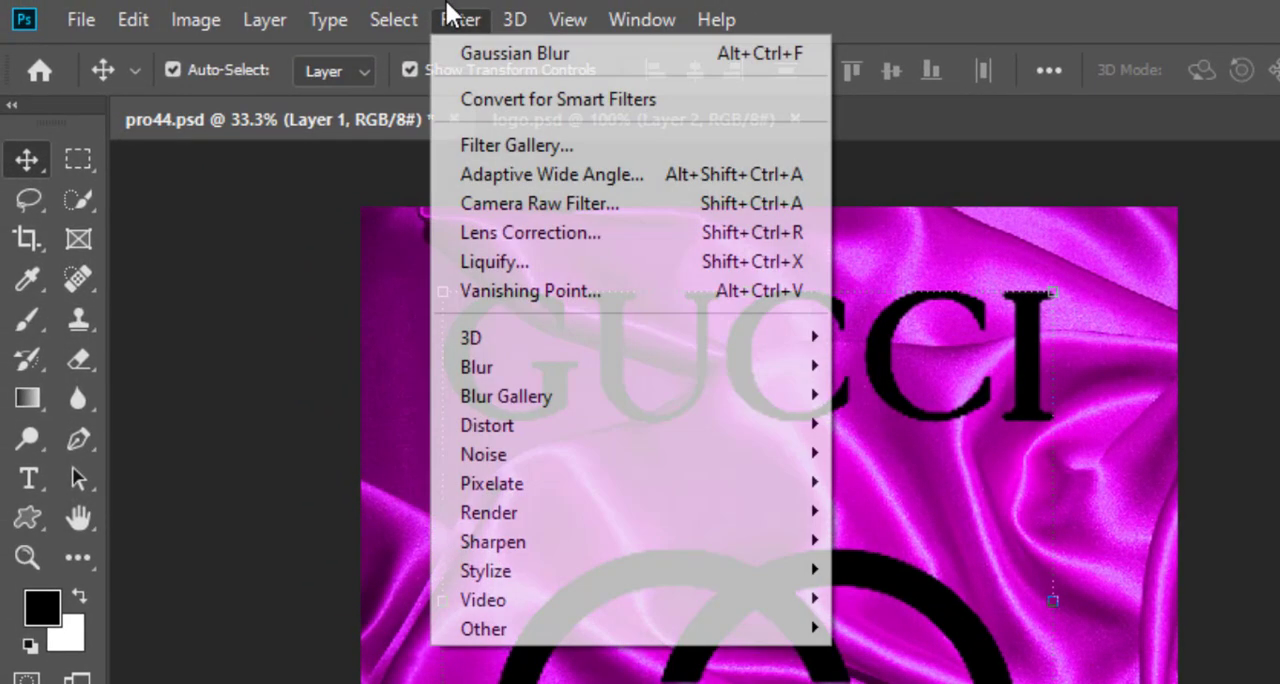
{"action": "mouse_move", "coordinate": [606, 428]}
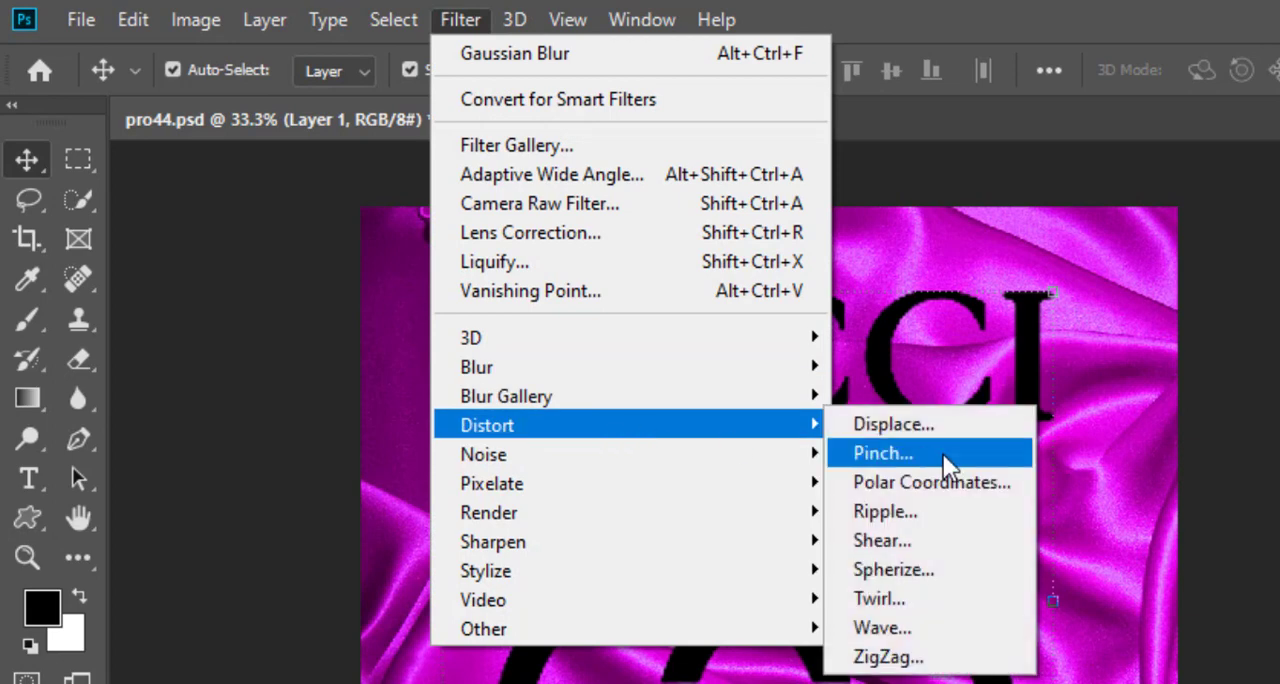
{"action": "left_click", "coordinate": [884, 426]}
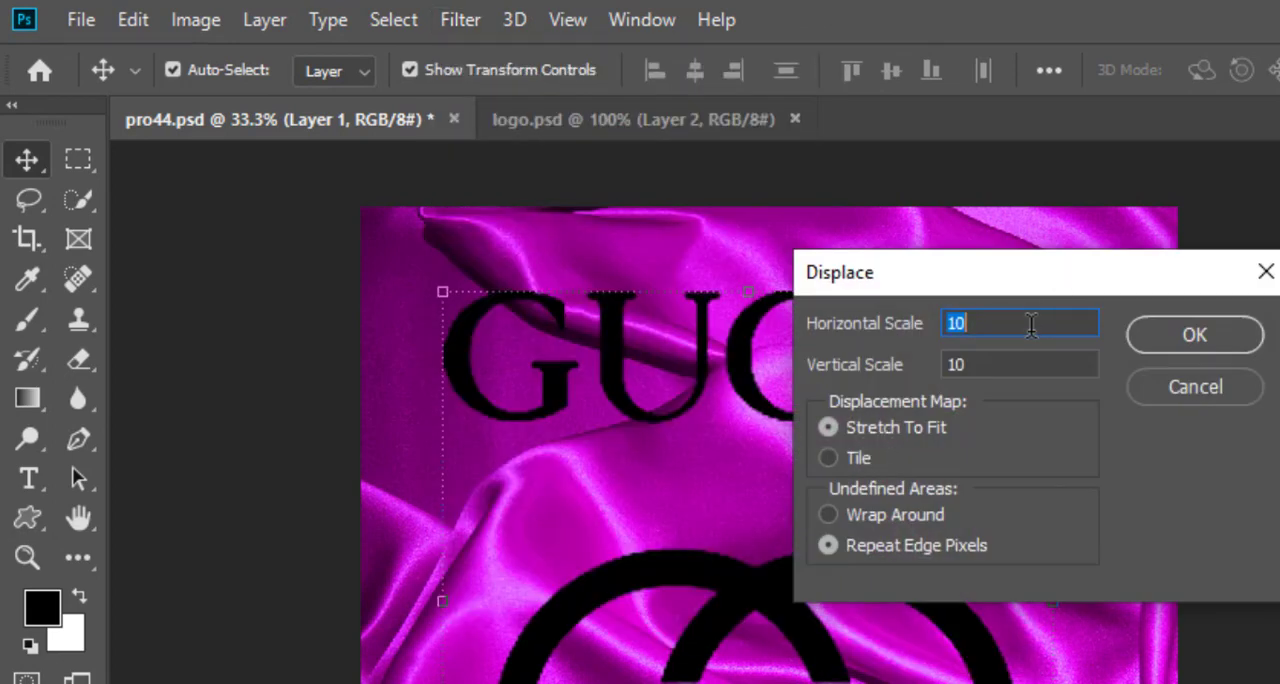
{"action": "type", "text": "15"}
{"action": "key", "text": "Tab"}
{"action": "type", "text": "1"}
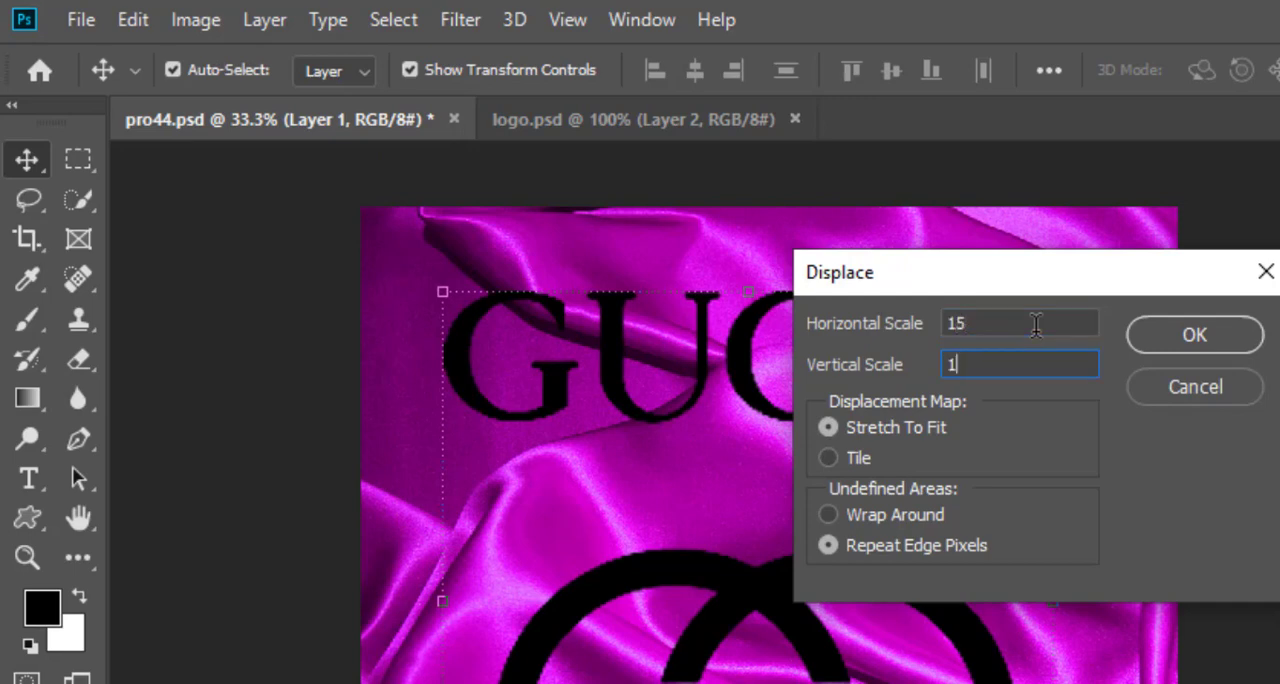
{"action": "left_click", "coordinate": [1221, 333]}
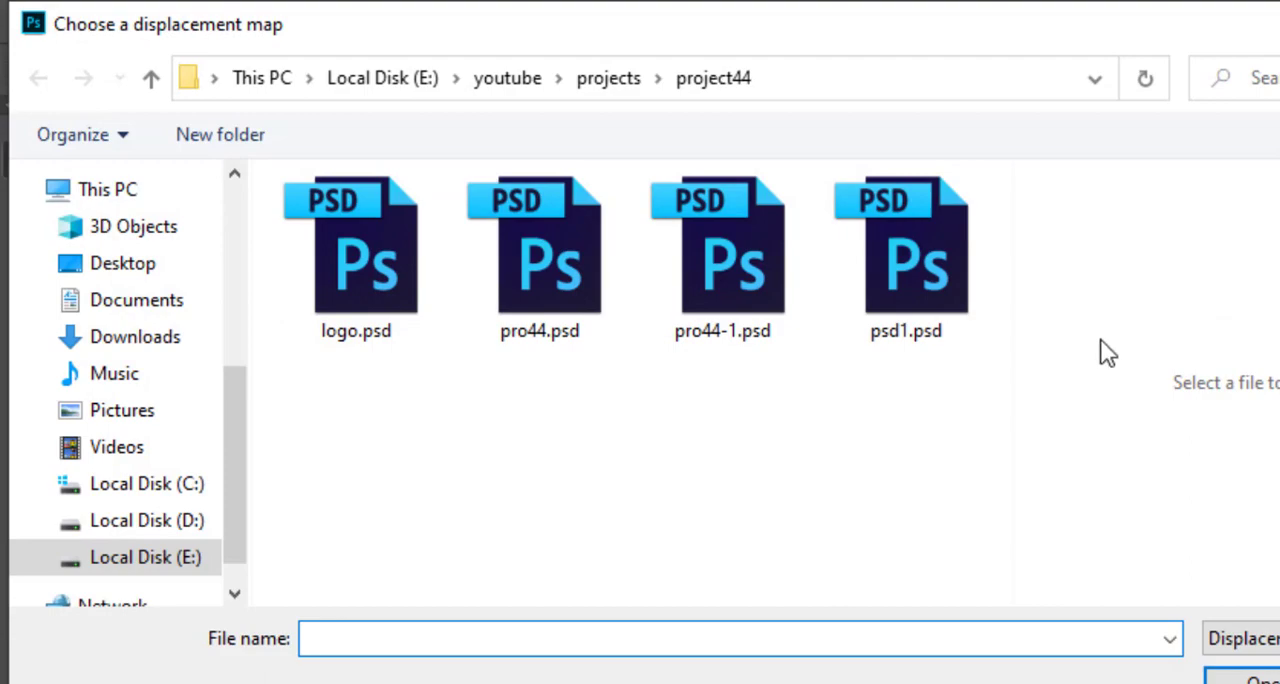
{"action": "left_click", "coordinate": [760, 300]}
{"action": "left_click", "coordinate": [1240, 678]}
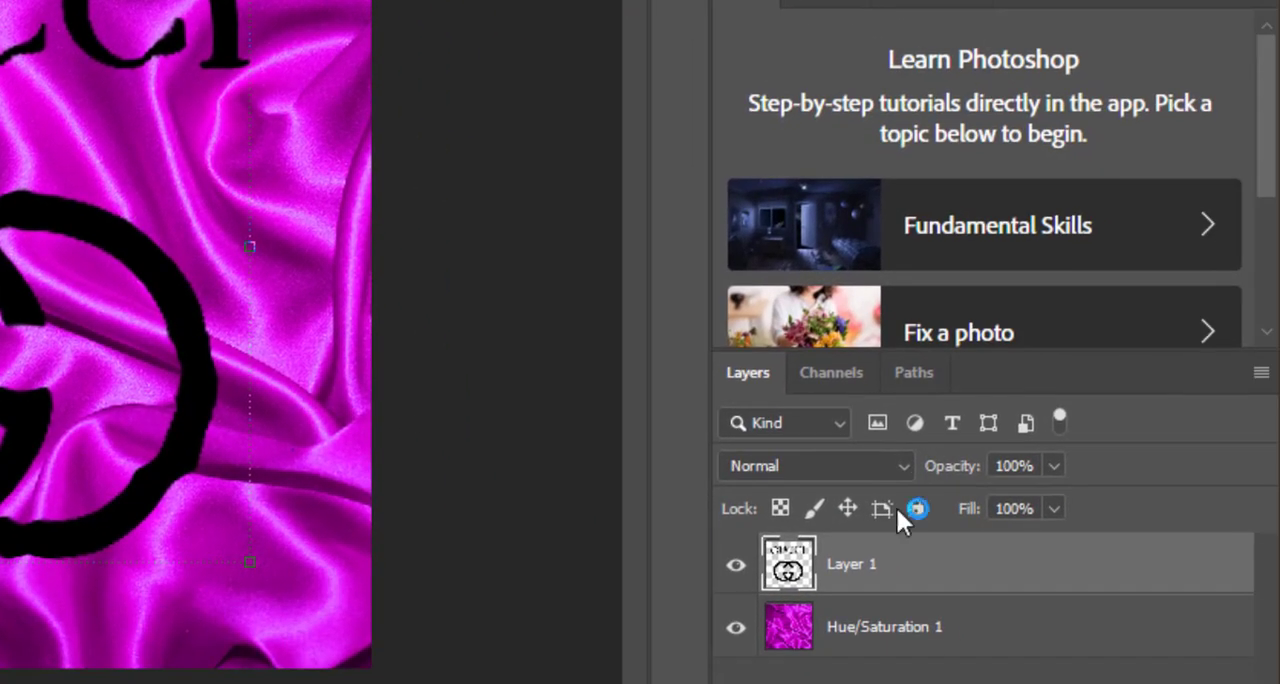
Step: Load the logo layer's outline as a selection and paint the whole logo white with an enlarged brush
{"action": "left_click", "coordinate": [810, 576], "text": "ctrl"}
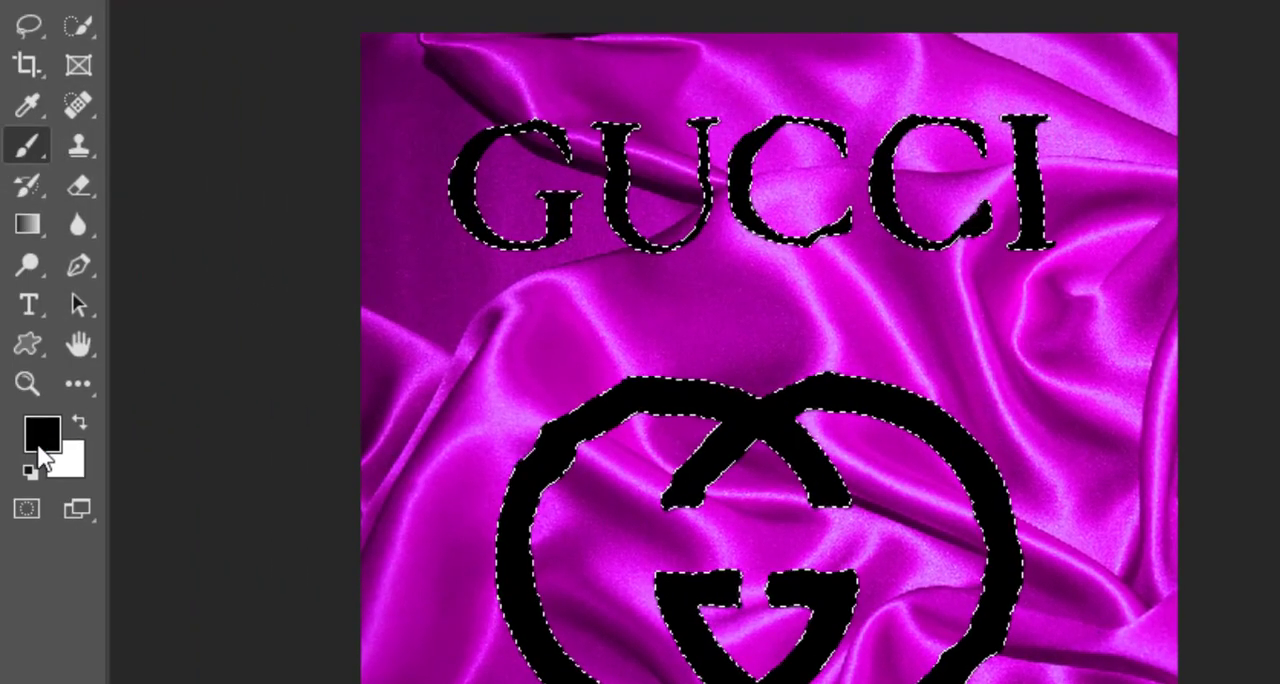
{"action": "left_click", "coordinate": [43, 431]}
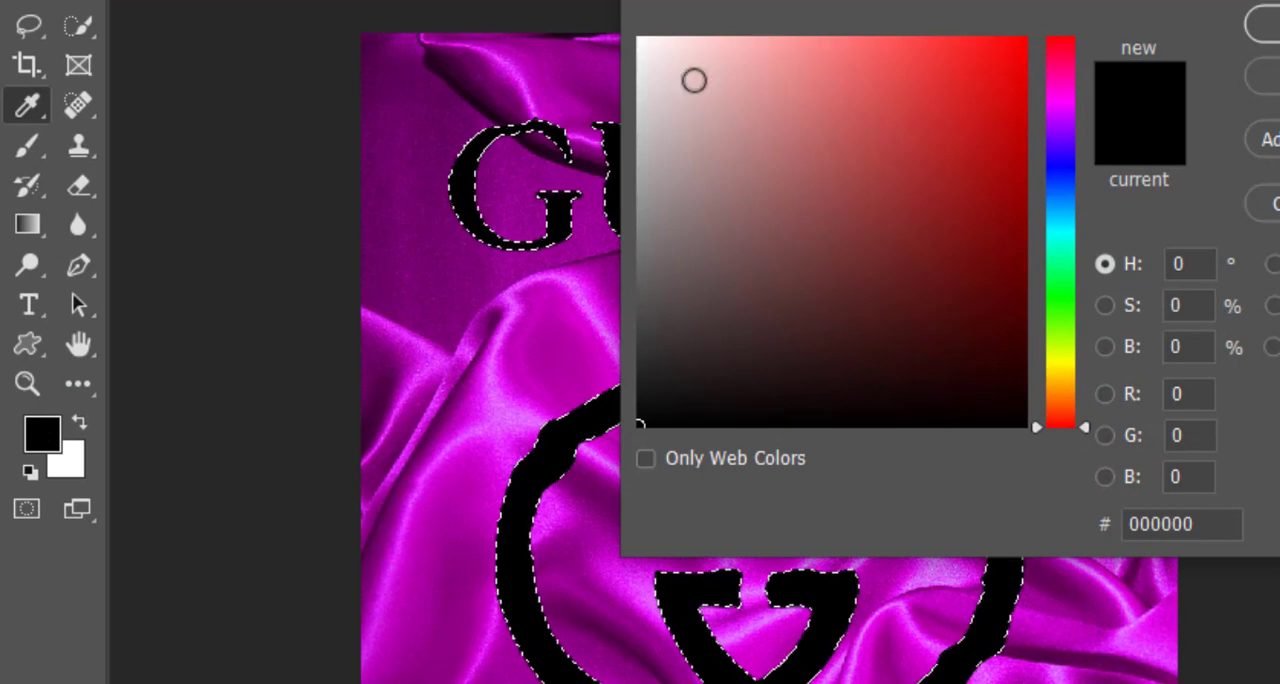
{"action": "left_click", "coordinate": [639, 39]}
{"action": "key", "text": "Return"}
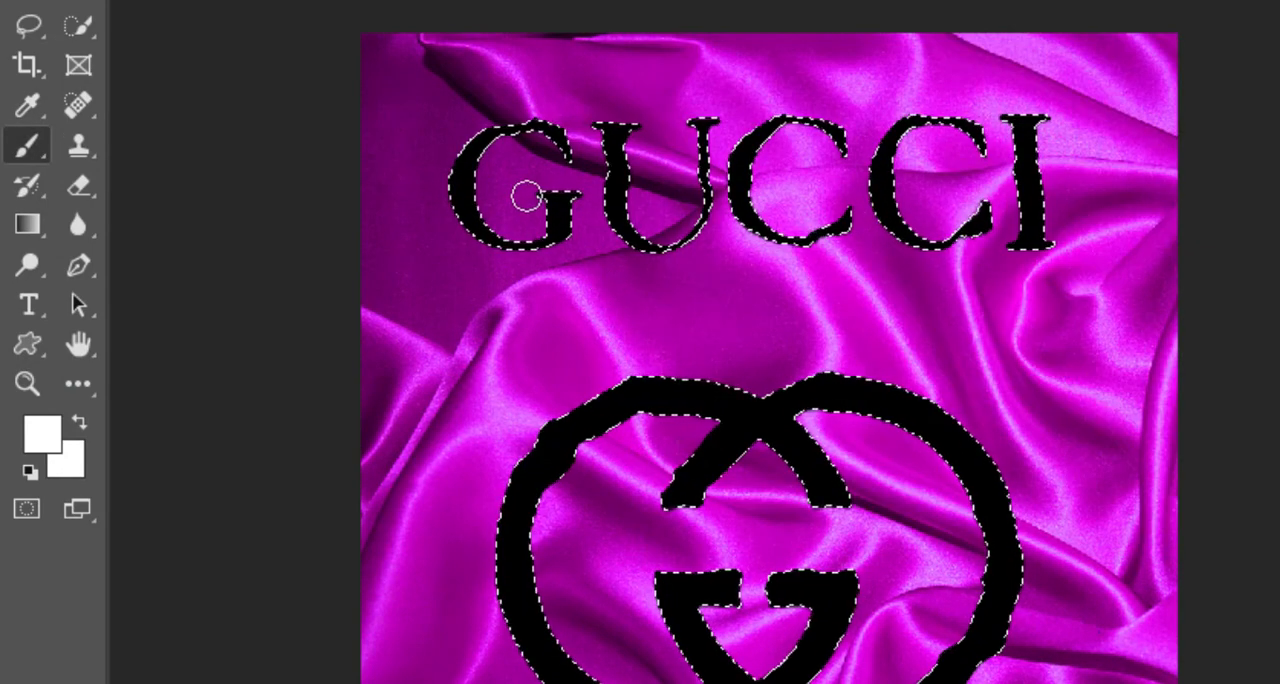
{"action": "key", "text": "bracketright"}
{"action": "key", "text": "bracketright"}
{"action": "key", "text": "bracketright"}
{"action": "key", "text": "bracketright"}
{"action": "key", "text": "bracketright"}
{"action": "key", "text": "bracketright"}
{"action": "key", "text": "bracketright"}
{"action": "key", "text": "bracketright"}
{"action": "mouse_move", "coordinate": [527, 197]}
{"action": "left_mouse_down"}
{"action": "mouse_move", "coordinate": [787, 198]}
{"action": "mouse_move", "coordinate": [1190, 139]}
{"action": "mouse_move", "coordinate": [1006, 311]}
{"action": "mouse_move", "coordinate": [572, 648]}
{"action": "mouse_move", "coordinate": [419, 598]}
{"action": "mouse_move", "coordinate": [633, 367]}
{"action": "mouse_move", "coordinate": [782, 406]}
{"action": "mouse_move", "coordinate": [1012, 435]}
{"action": "mouse_move", "coordinate": [719, 593]}
{"action": "mouse_move", "coordinate": [877, 667]}
{"action": "mouse_move", "coordinate": [943, 676]}
{"action": "left_mouse_up"}
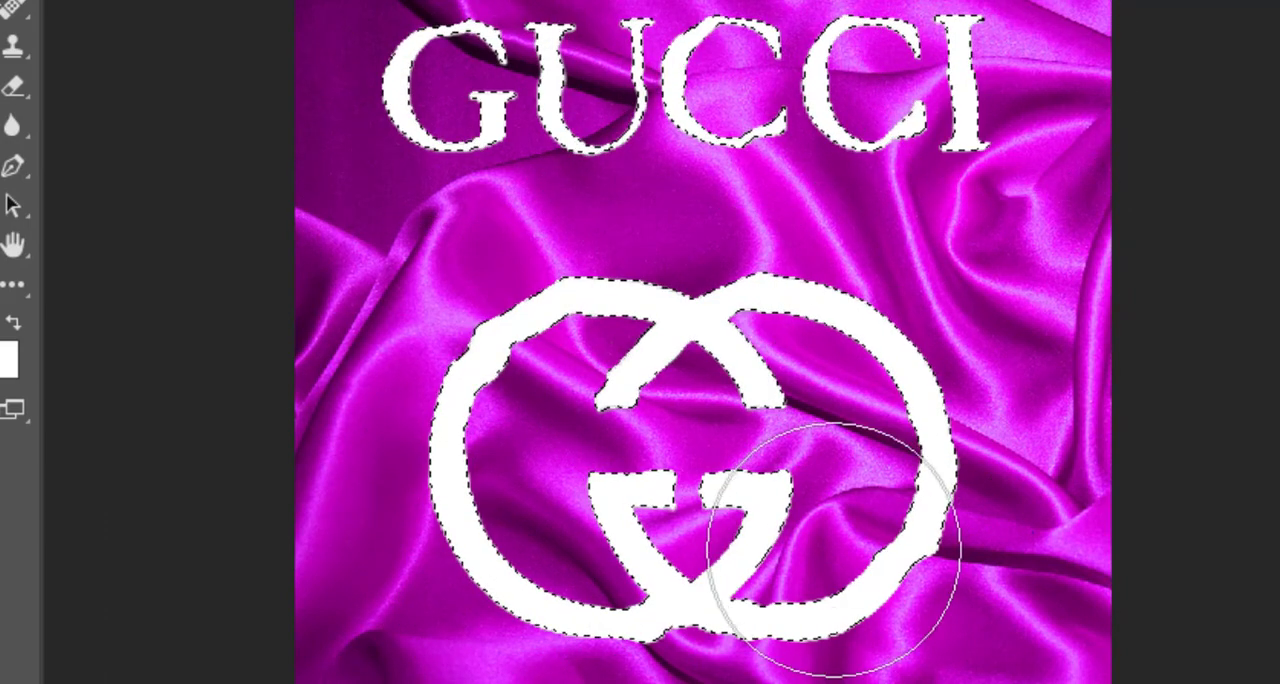
Step: Deselect the logo and open the Blending Options of its layer, Layer 1
{"action": "key", "text": "ctrl+d"}
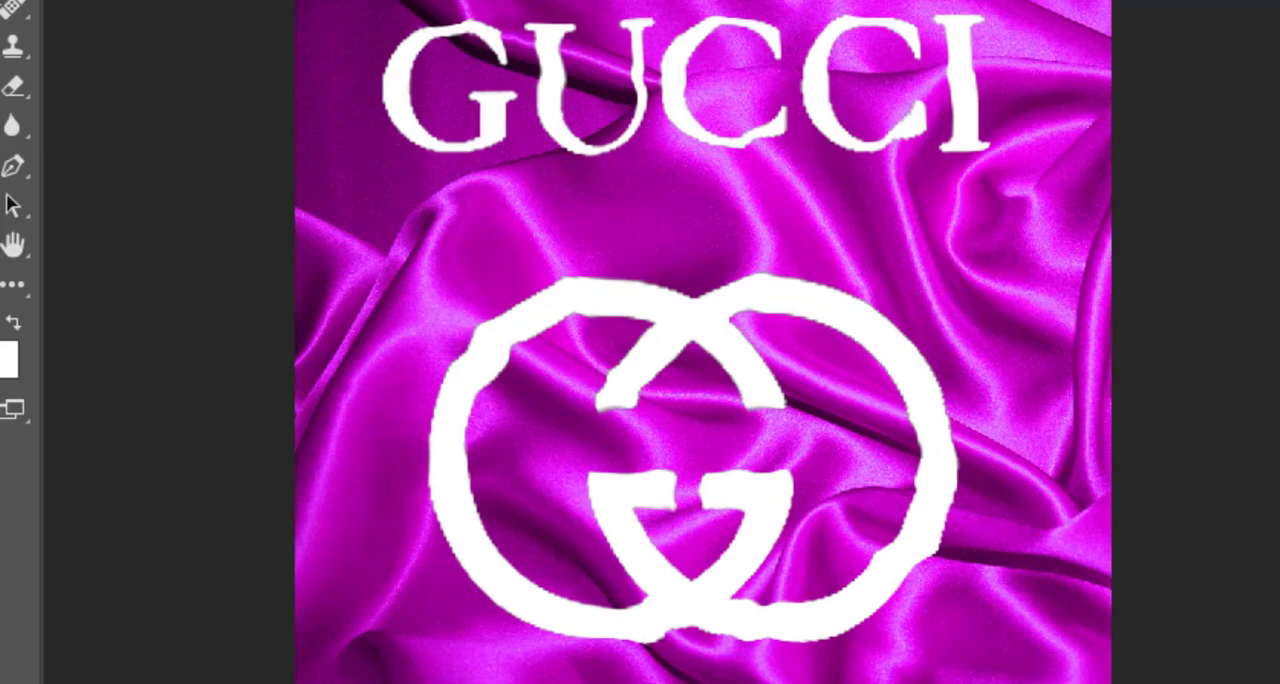
{"action": "key", "text": "ctrl+t"}
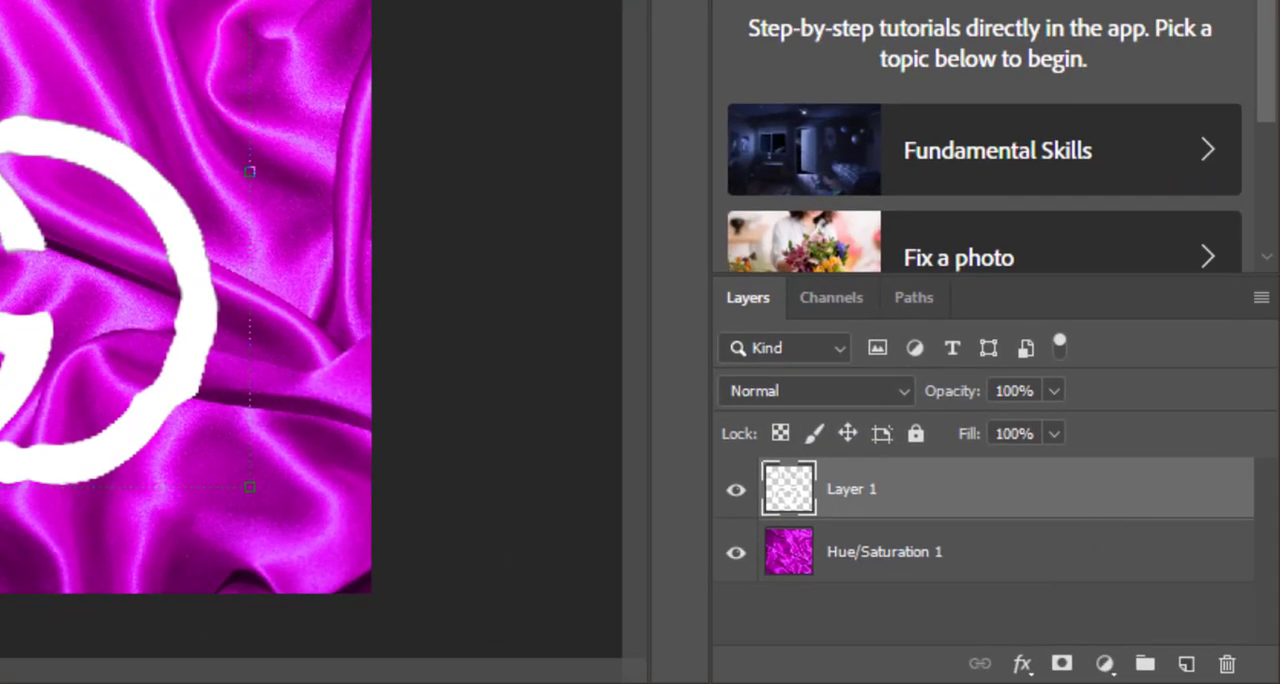
{"action": "right_click", "coordinate": [1119, 476]}
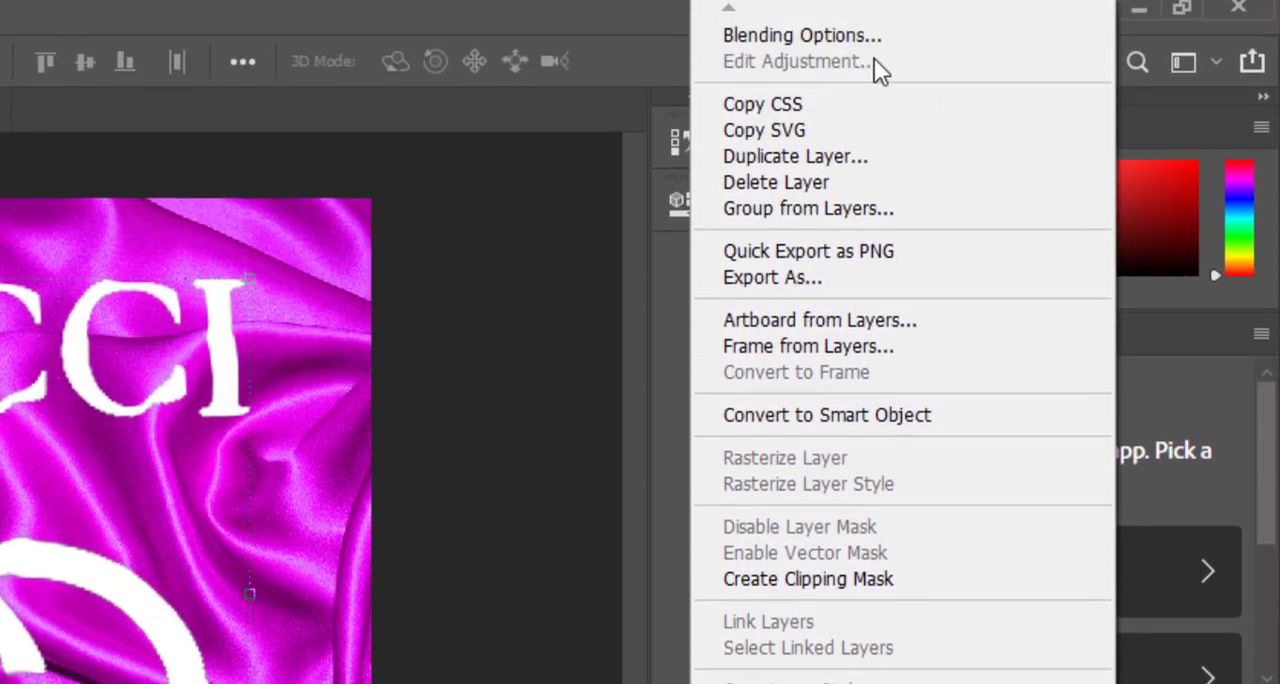
{"action": "left_click", "coordinate": [855, 42]}
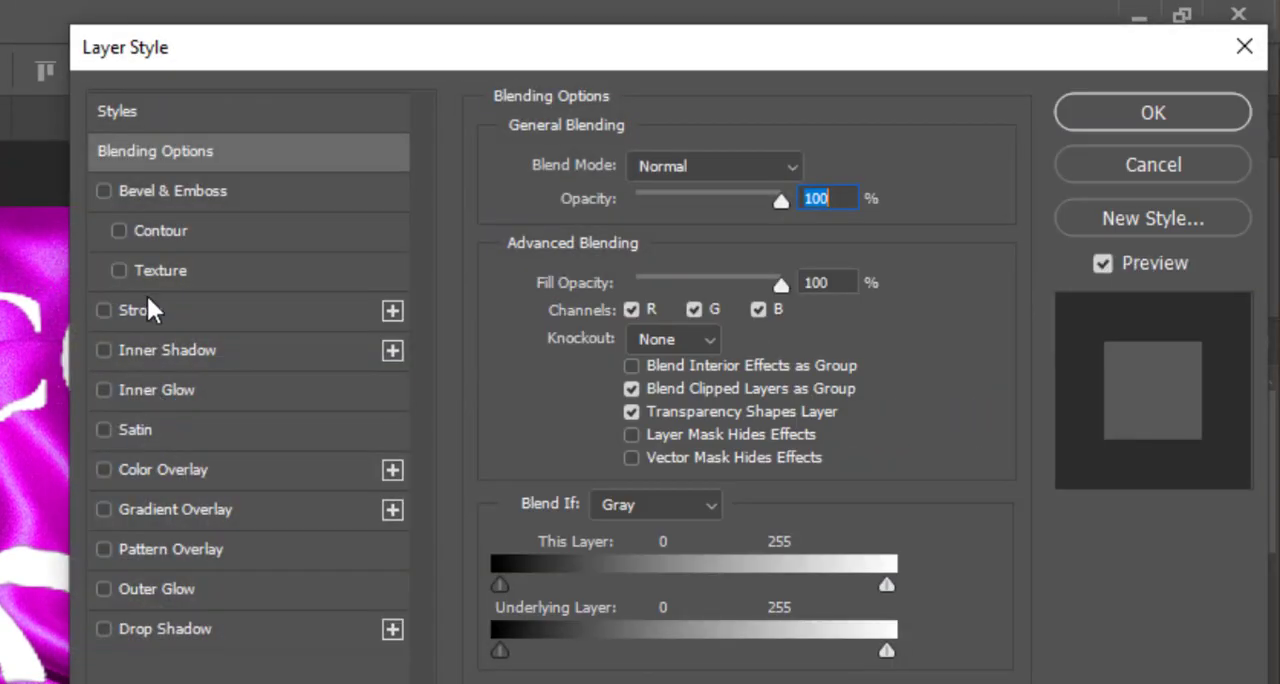
Step: Split the black Blend If slider of the underlying layer to 0 / 127 so the dark folds blend through the logo
{"action": "left_click_drag", "start_coordinate": [466, 51], "coordinate": [478, 104]}
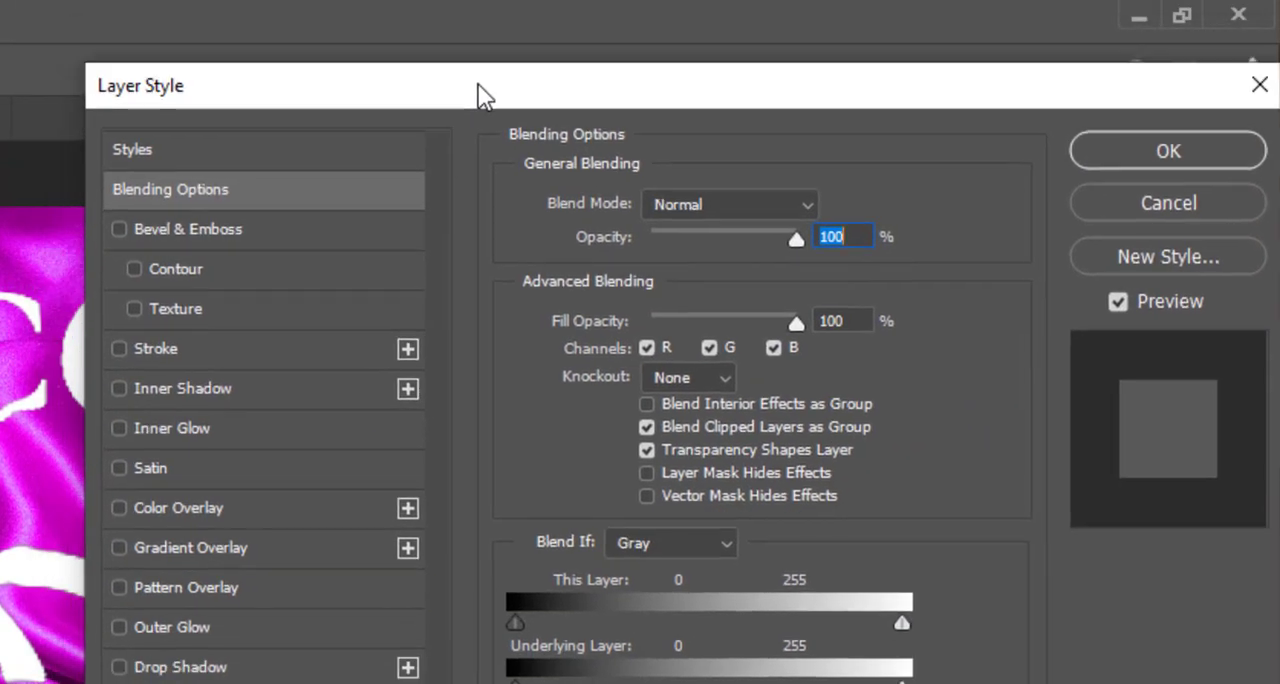
{"action": "left_click_drag", "start_coordinate": [516, 681], "coordinate": [580, 682]}
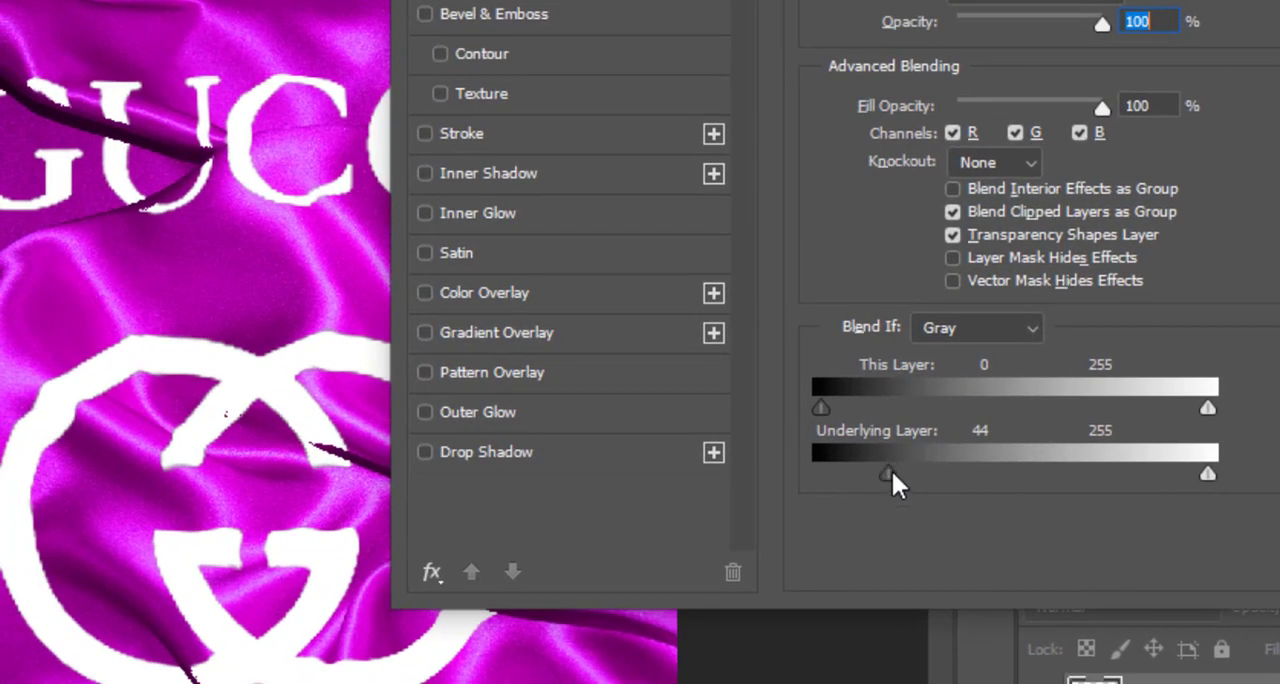
{"action": "left_click_drag", "start_coordinate": [880, 474], "coordinate": [706, 474]}
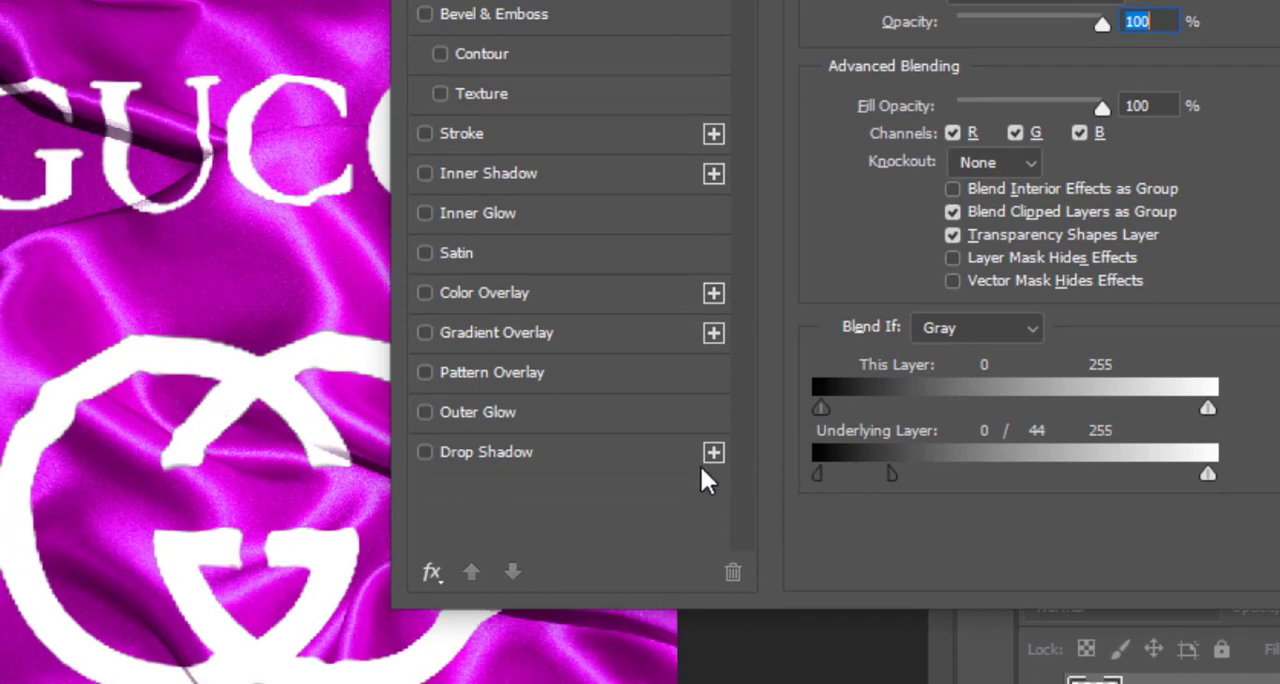
{"action": "left_click_drag", "start_coordinate": [894, 480], "coordinate": [945, 488]}
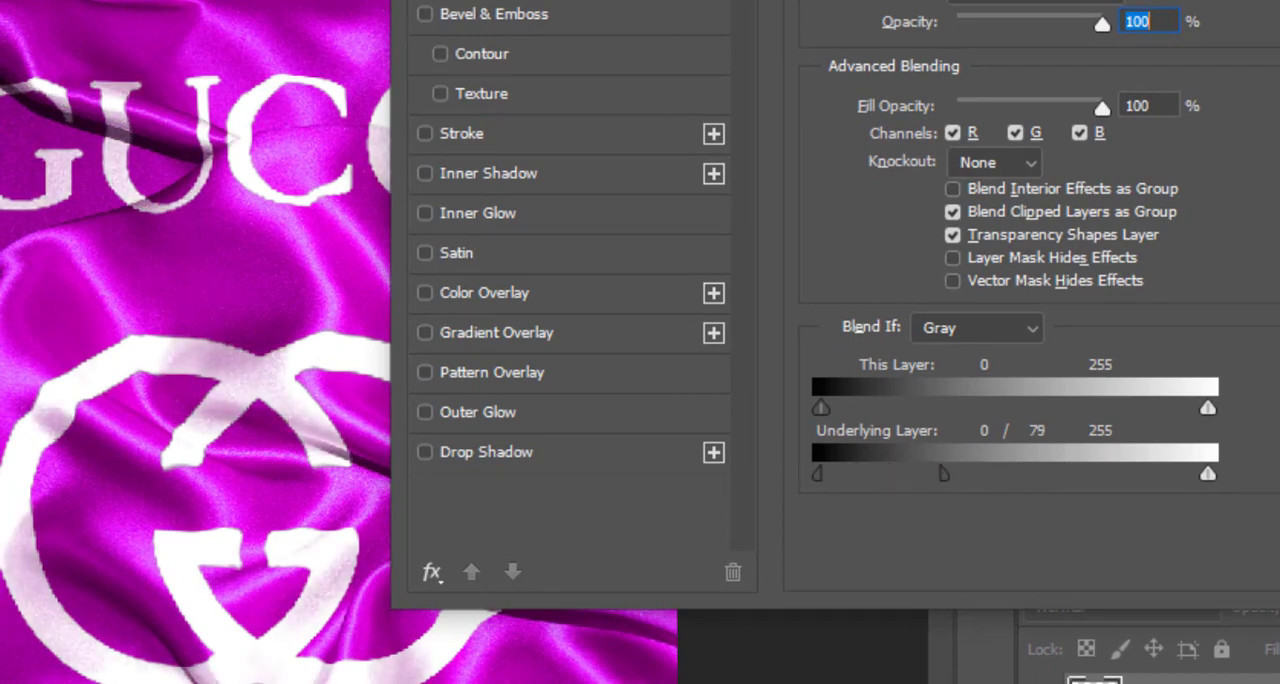
{"action": "left_click_drag", "start_coordinate": [800, 2], "coordinate": [1004, 0]}
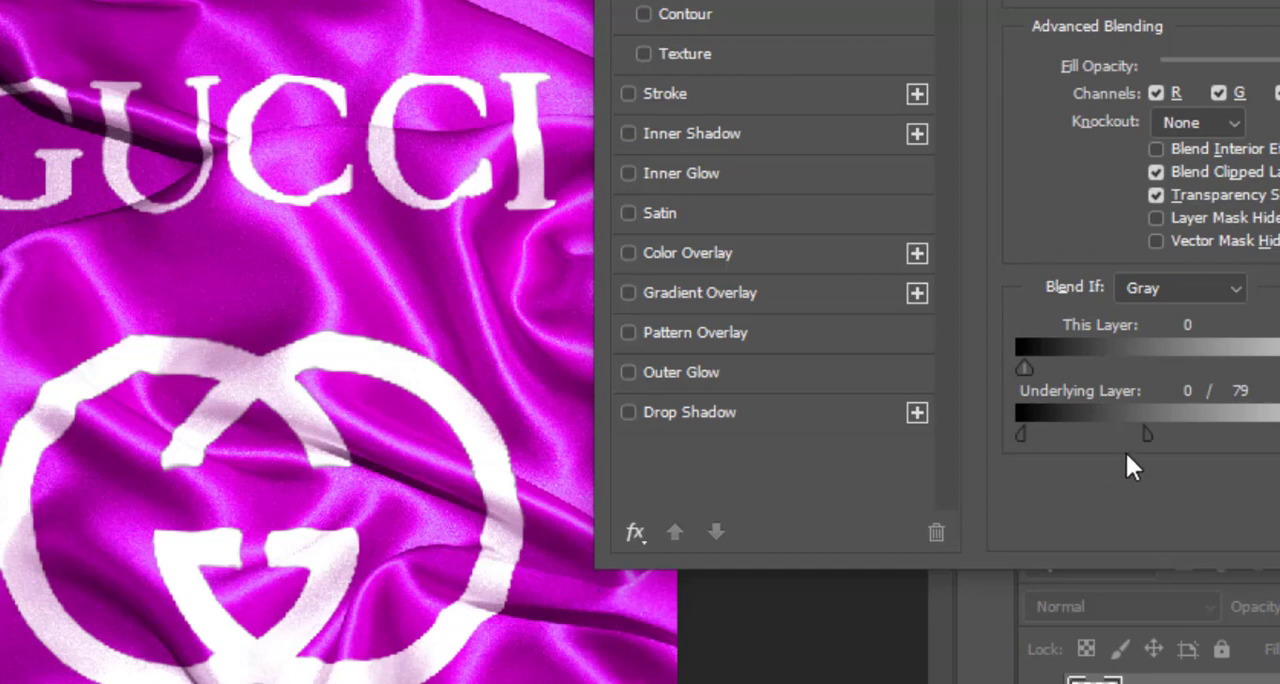
{"action": "left_click_drag", "start_coordinate": [1147, 435], "coordinate": [1217, 435]}
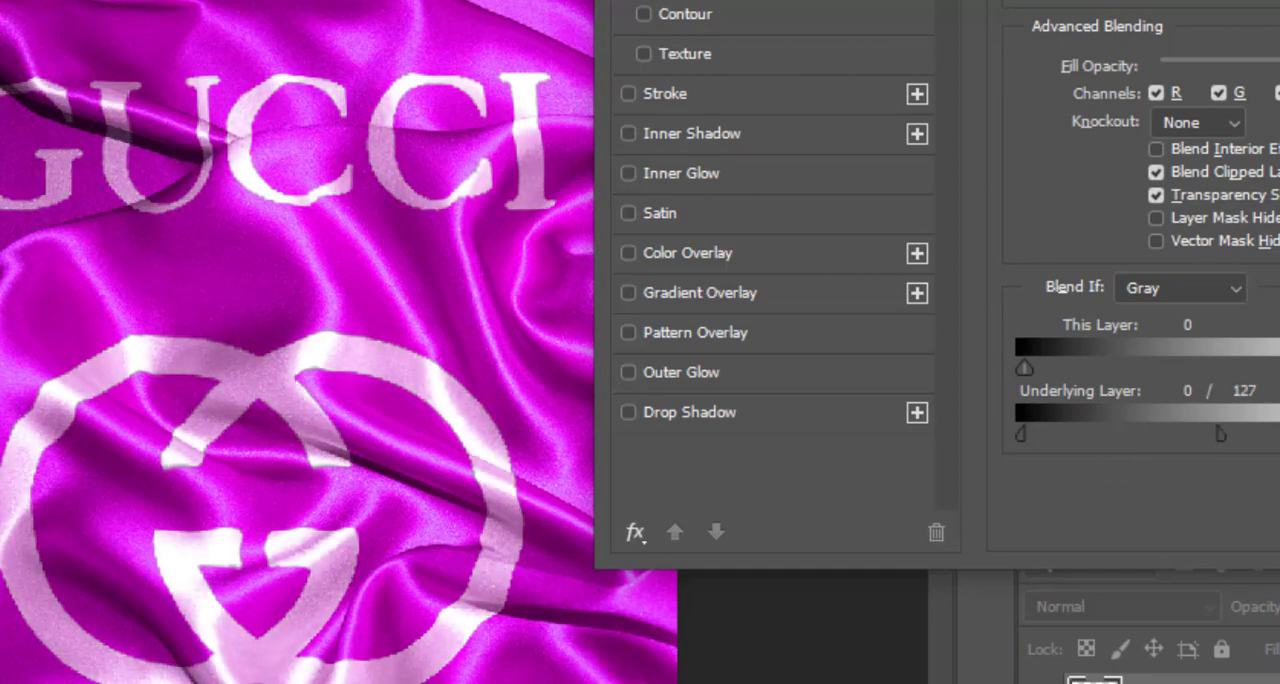
Step: Set the underlying layer's black Blend If range to 0 / 160, split its white slider from 112, and apply the layer style
{"action": "left_click_drag", "start_coordinate": [1000, 1], "coordinate": [949, 1]}
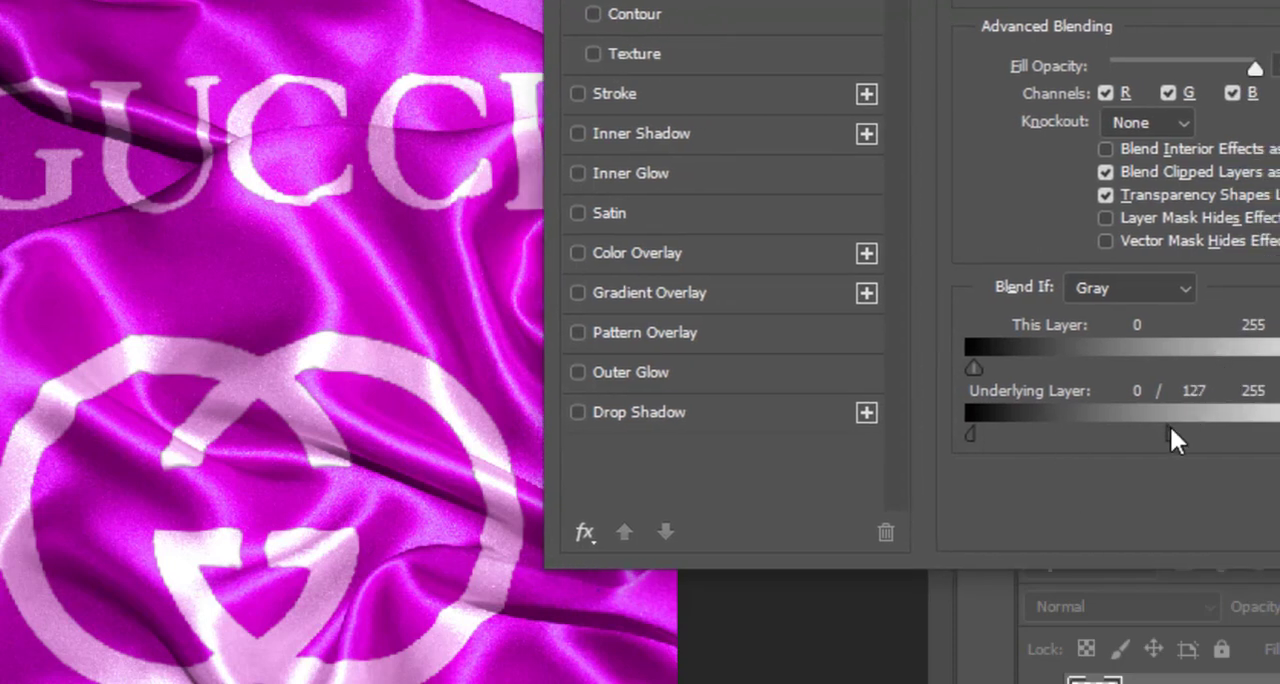
{"action": "mouse_move", "coordinate": [1169, 435]}
{"action": "left_mouse_down"}
{"action": "mouse_move", "coordinate": [1246, 448]}
{"action": "mouse_move", "coordinate": [1163, 449]}
{"action": "mouse_move", "coordinate": [1180, 456]}
{"action": "left_mouse_up"}
{"action": "left_click_drag", "start_coordinate": [1279, 440], "coordinate": [1268, 440]}
{"action": "left_click_drag", "start_coordinate": [1268, 440], "coordinate": [1279, 440]}
{"action": "left_click_drag", "start_coordinate": [1279, 440], "coordinate": [1141, 420]}
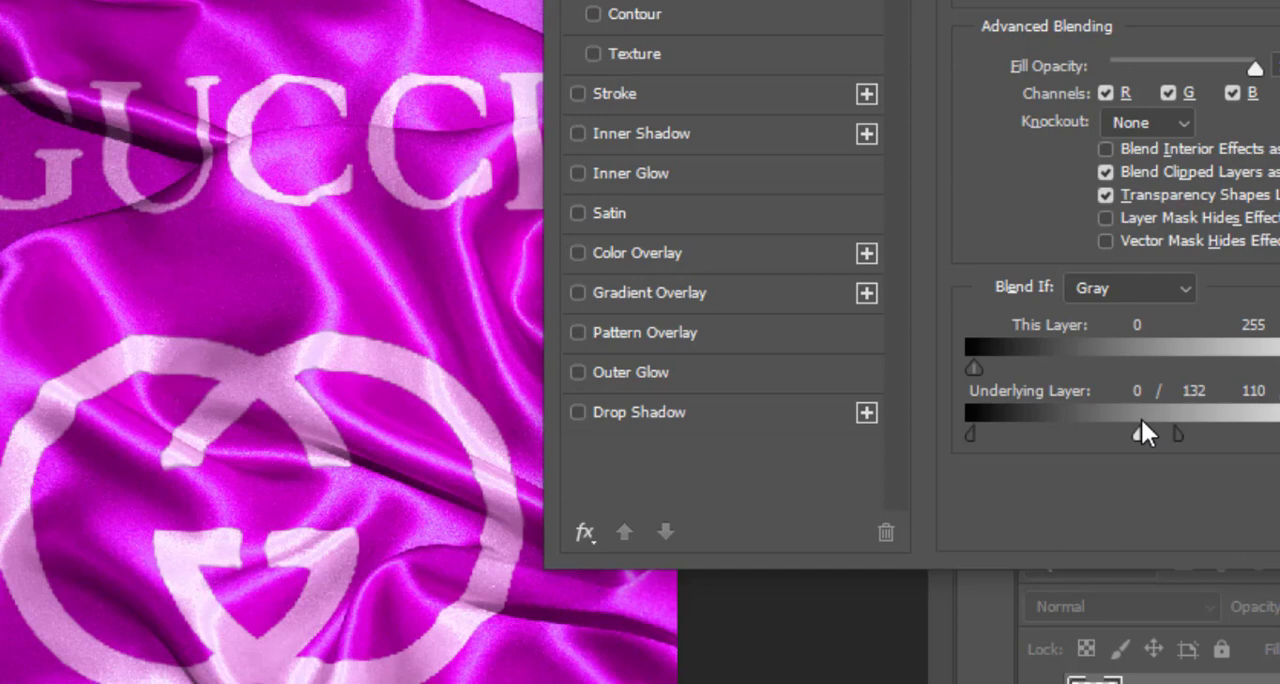
{"action": "left_click_drag", "start_coordinate": [1141, 420], "coordinate": [1214, 434]}
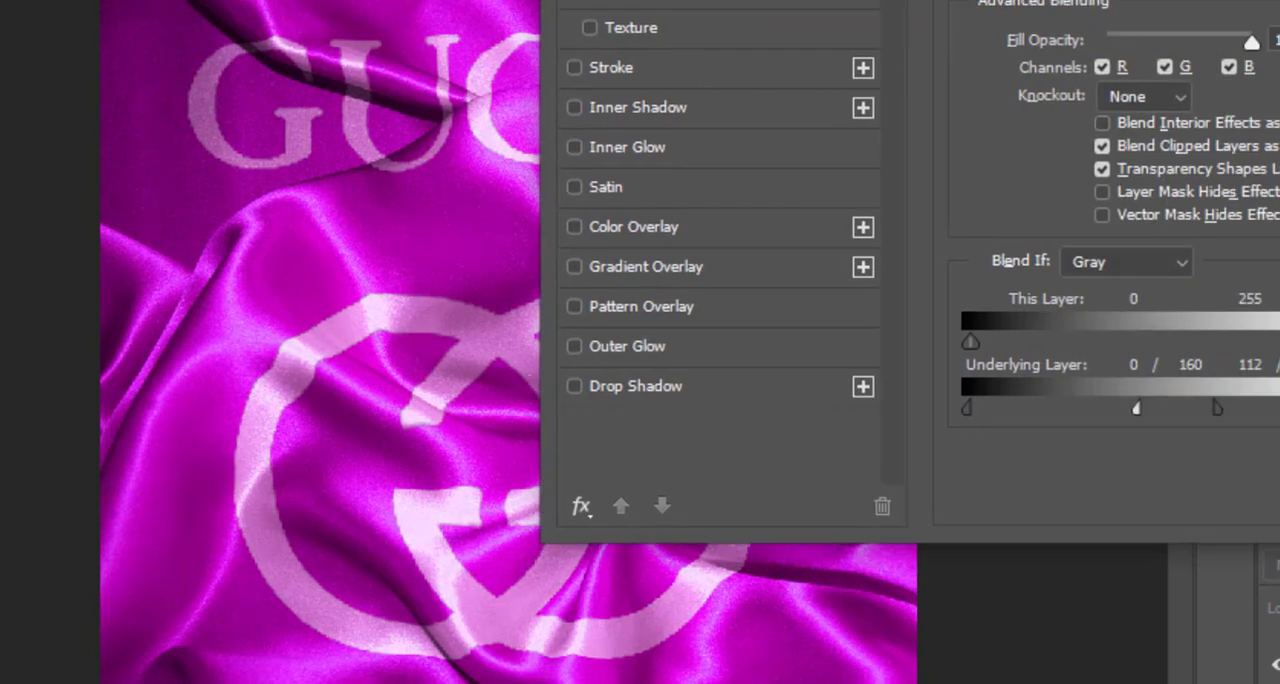
{"action": "key", "text": "Return"}
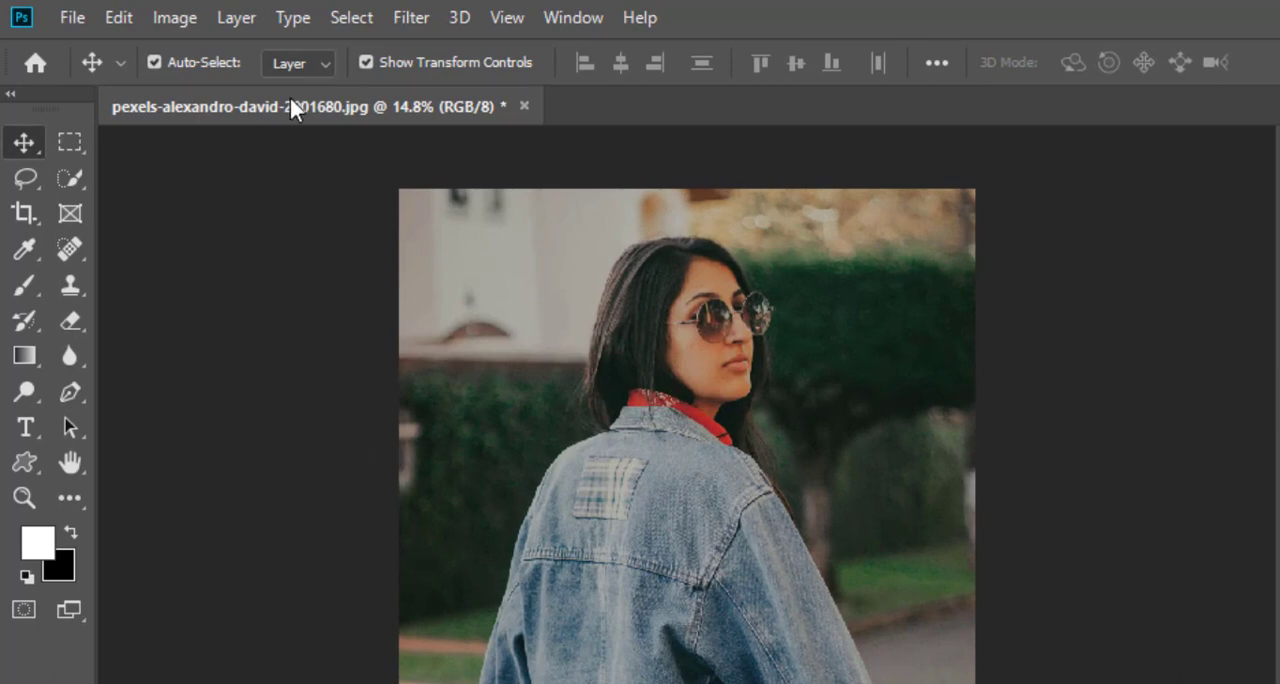
Step: Unlock the background layer of the denim jacket photo and desaturate it
{"action": "left_click", "coordinate": [176, 18]}
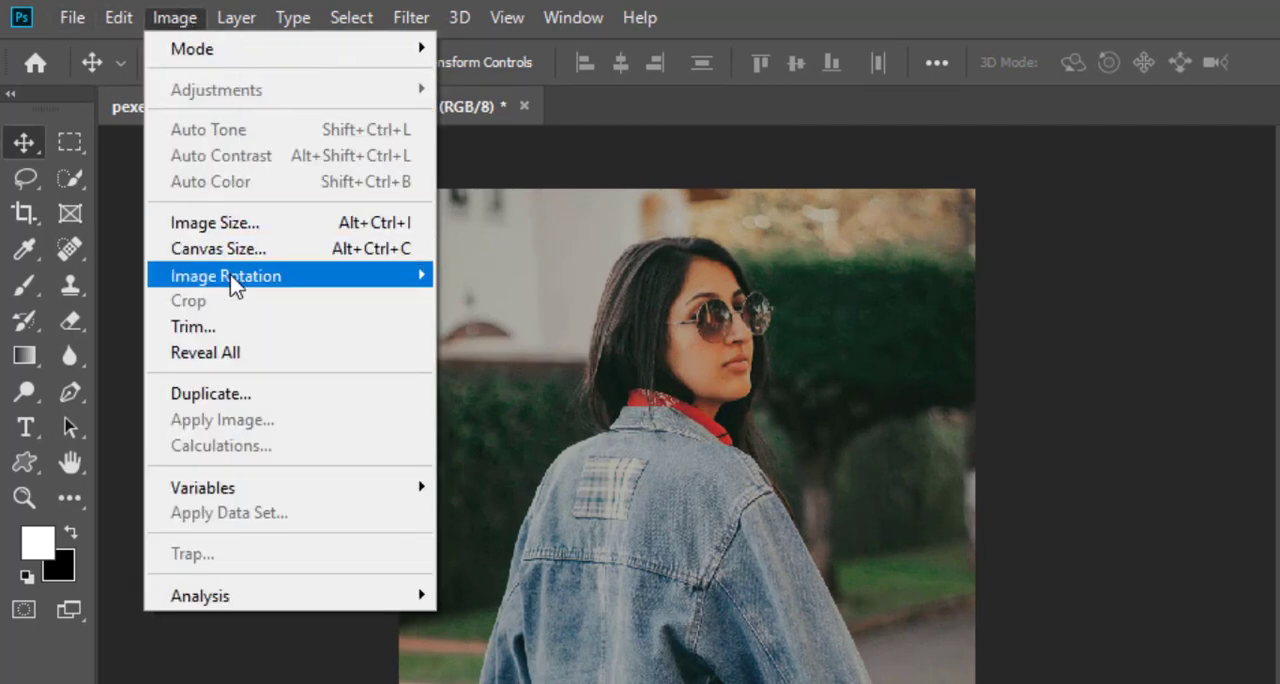
{"action": "left_click", "coordinate": [1276, 560]}
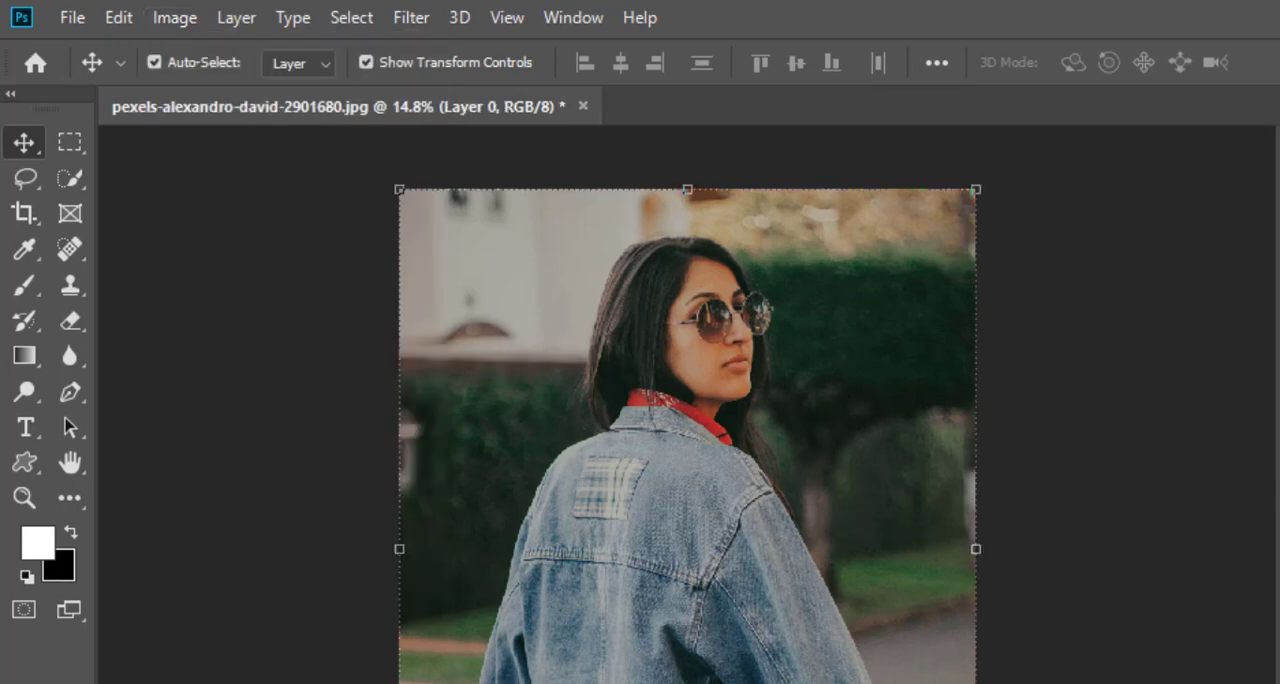
{"action": "left_click", "coordinate": [177, 20]}
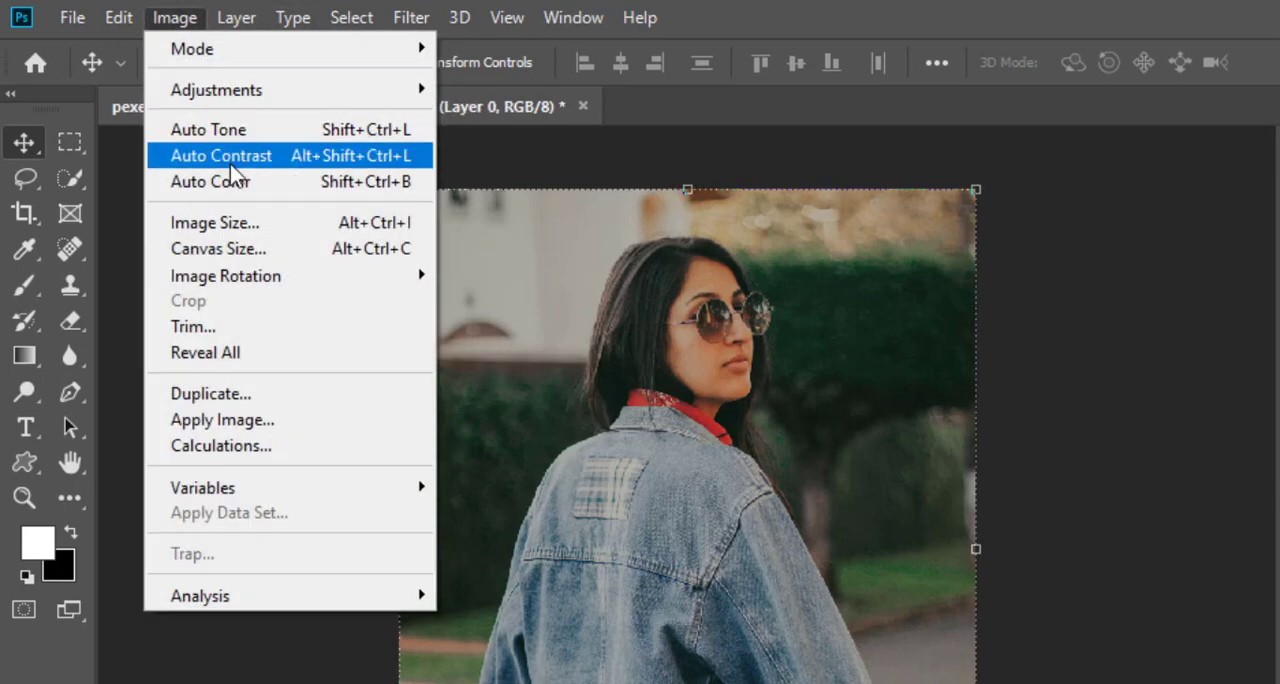
{"action": "mouse_move", "coordinate": [188, 92]}
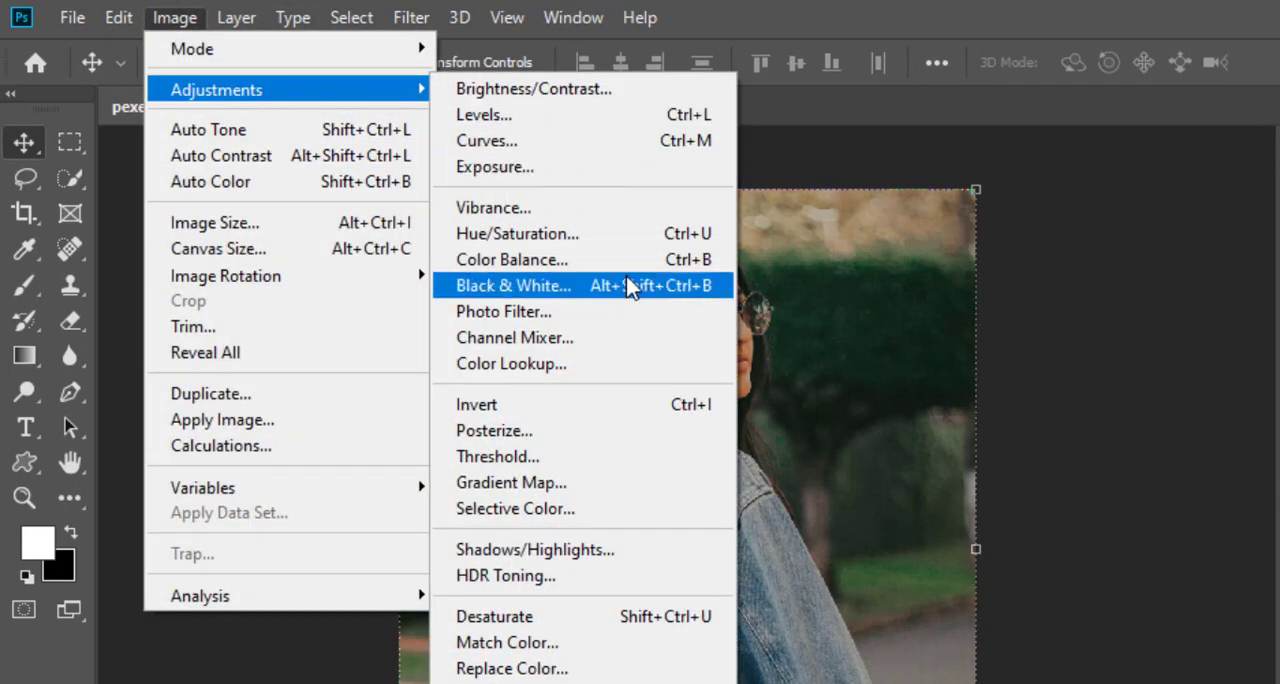
{"action": "left_click", "coordinate": [578, 616]}
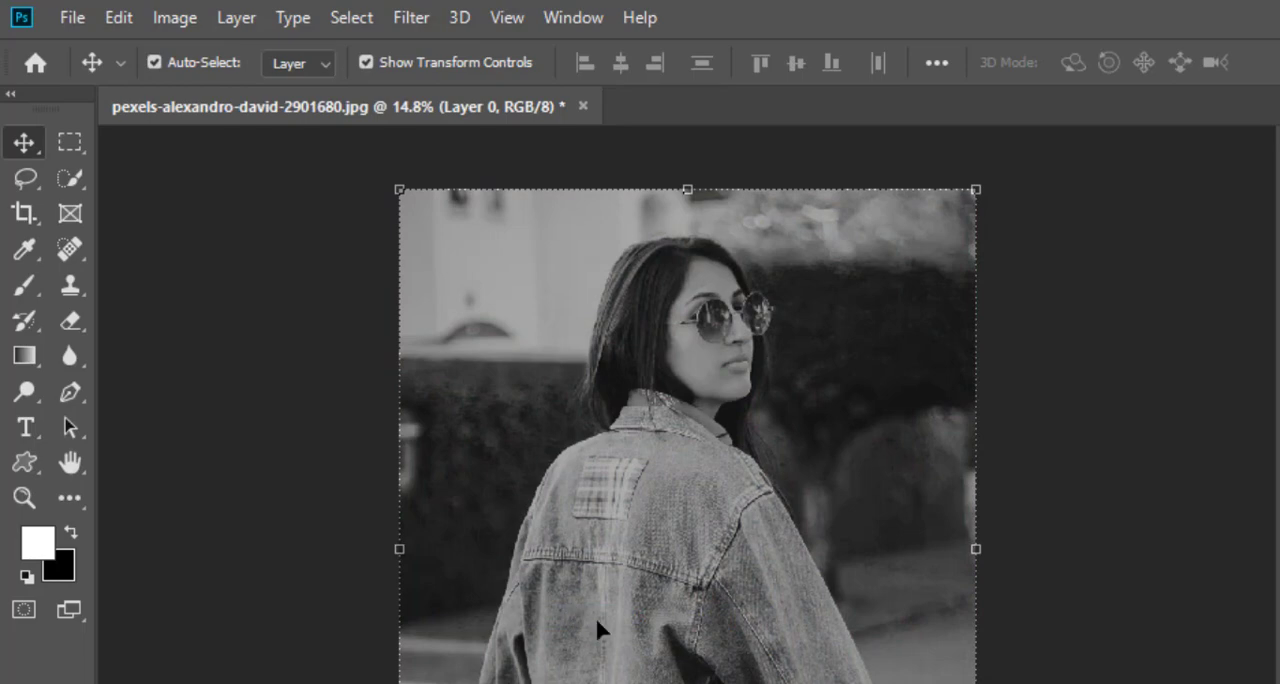
Step: Apply a Gaussian Blur with a radius of 4.6 pixels to the desaturated photo
{"action": "left_click", "coordinate": [414, 18]}
{"action": "mouse_move", "coordinate": [586, 331]}
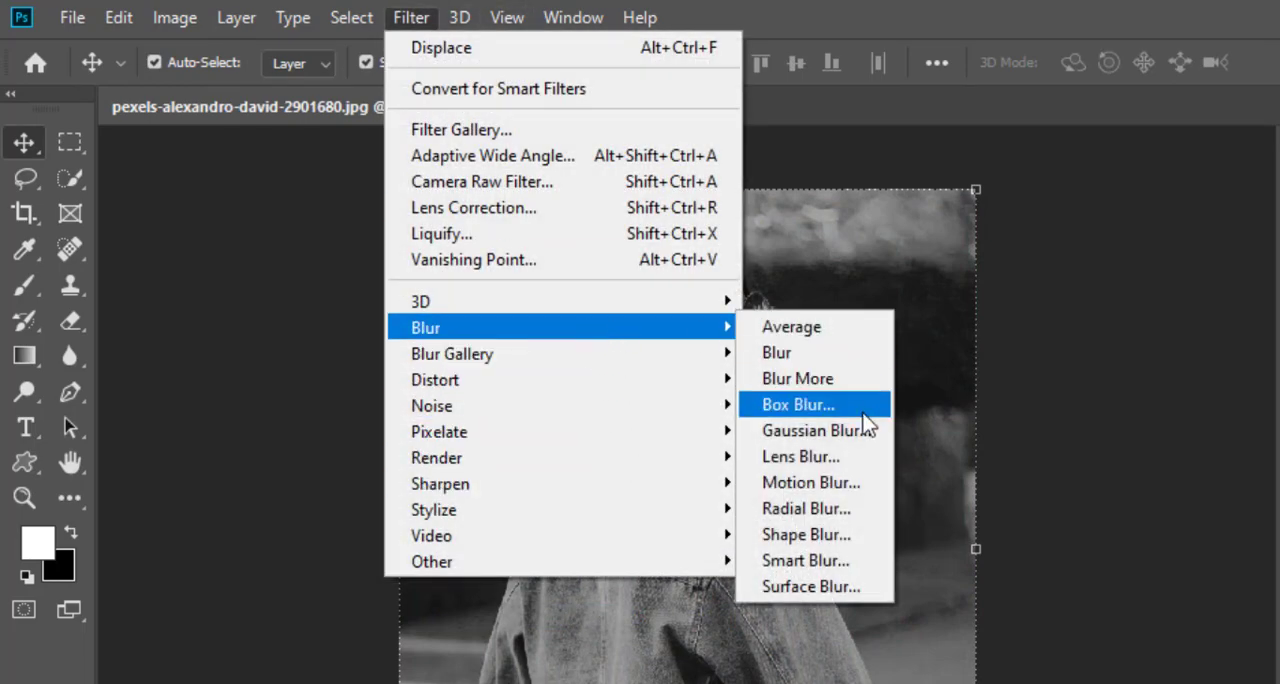
{"action": "left_click", "coordinate": [810, 430]}
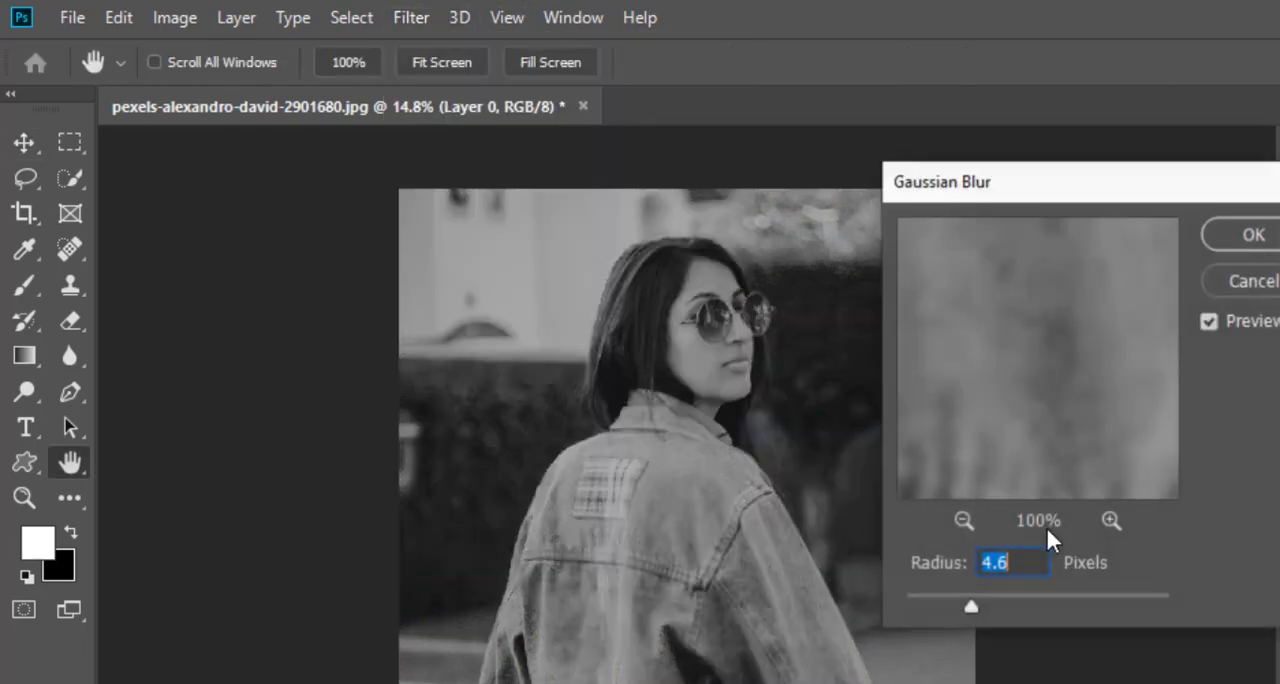
{"action": "left_click", "coordinate": [1274, 250]}
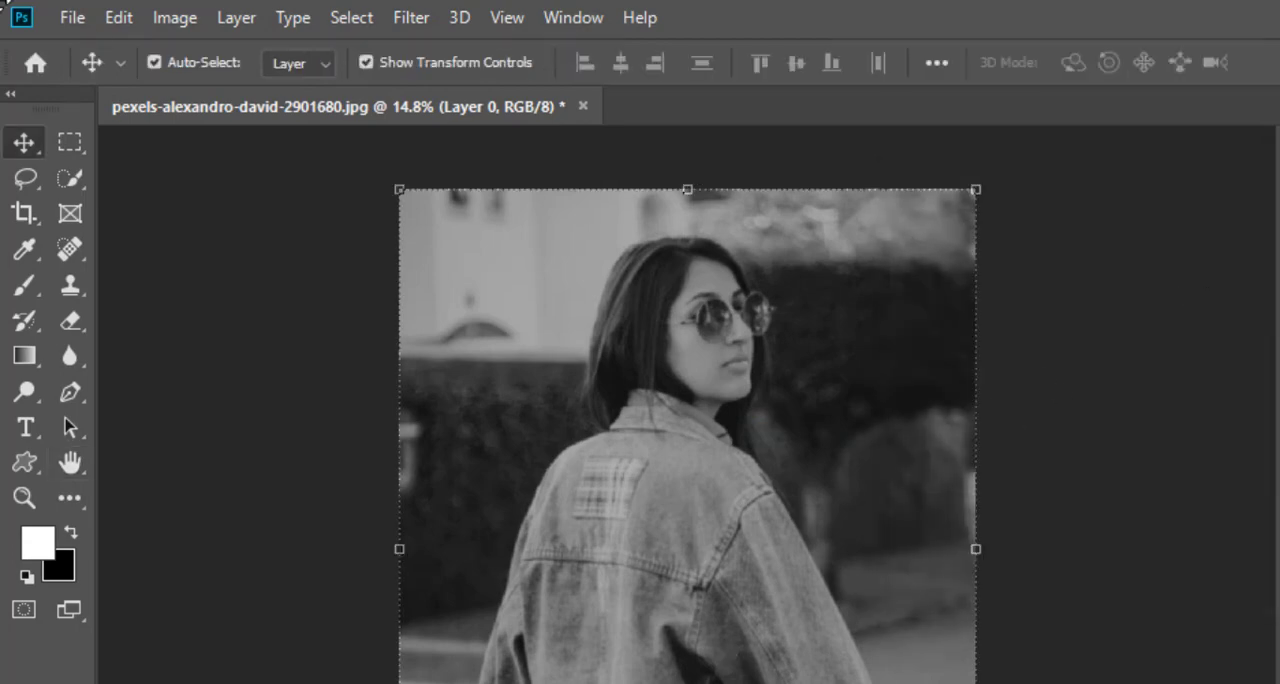
Step: Save the blurred grayscale photo as p1.psd in the project44 folder, replacing the existing file and keeping Maximize Compatibility on
{"action": "left_click", "coordinate": [70, 20]}
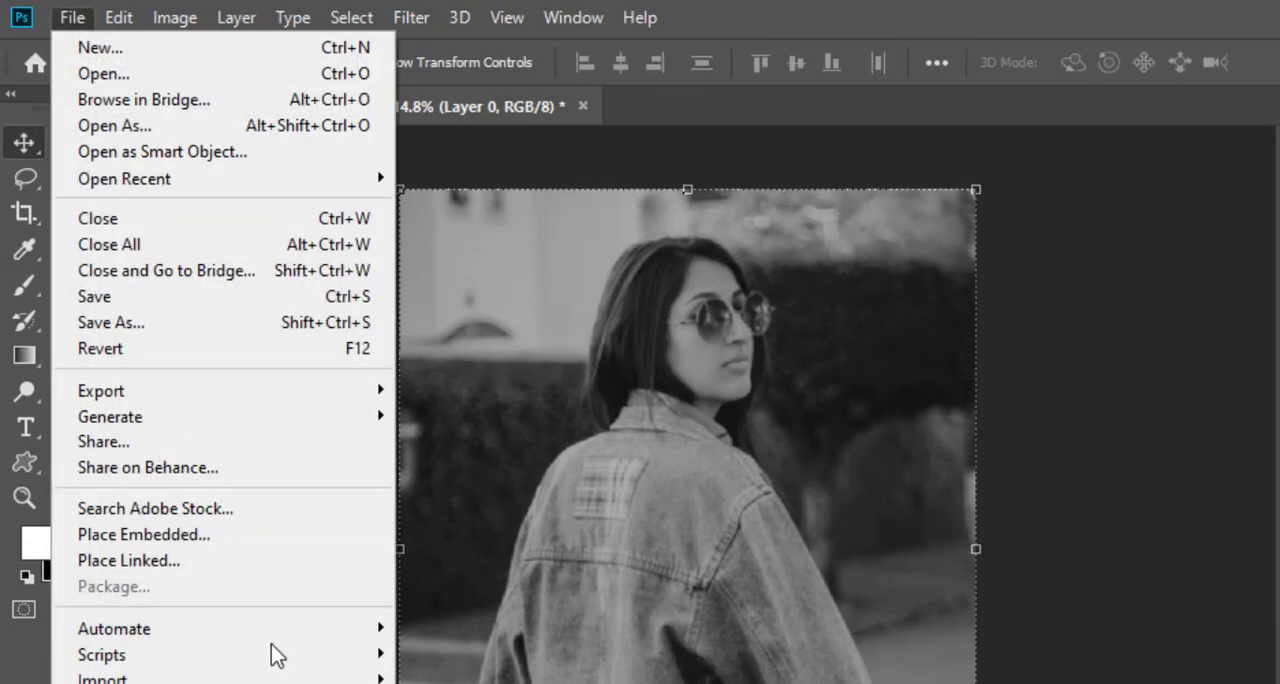
{"action": "left_click", "coordinate": [200, 322]}
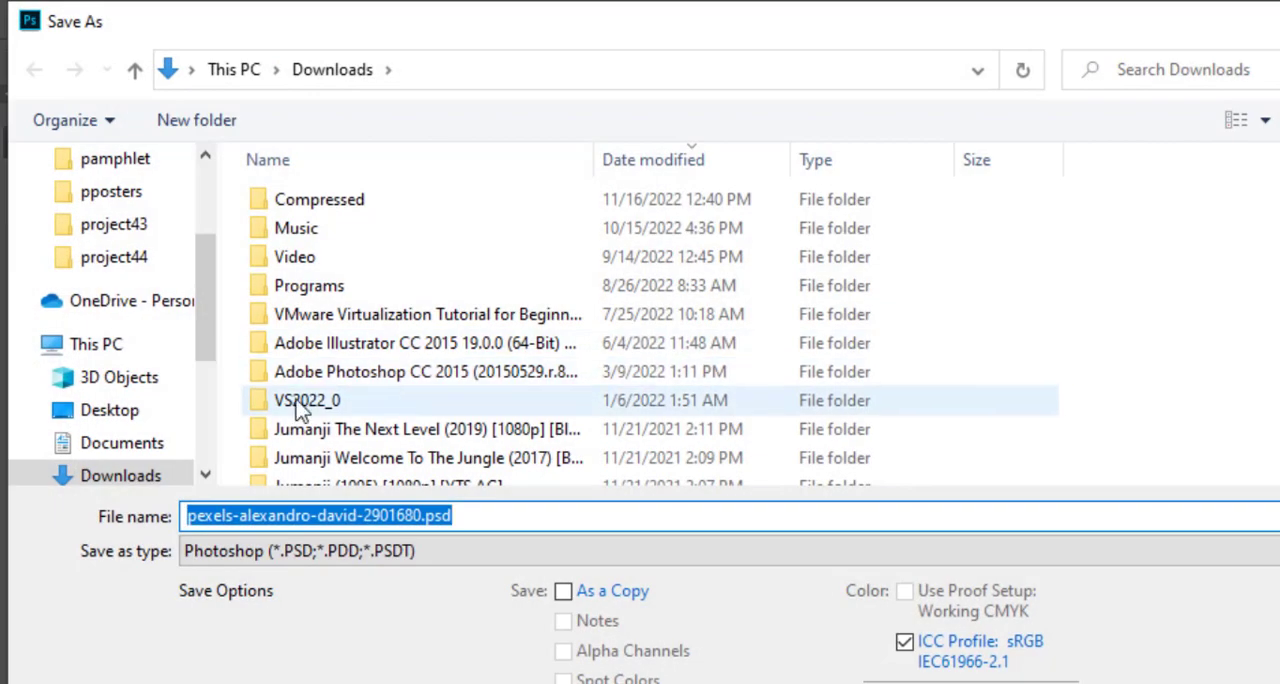
{"action": "left_click", "coordinate": [100, 260]}
{"action": "left_click", "coordinate": [487, 300]}
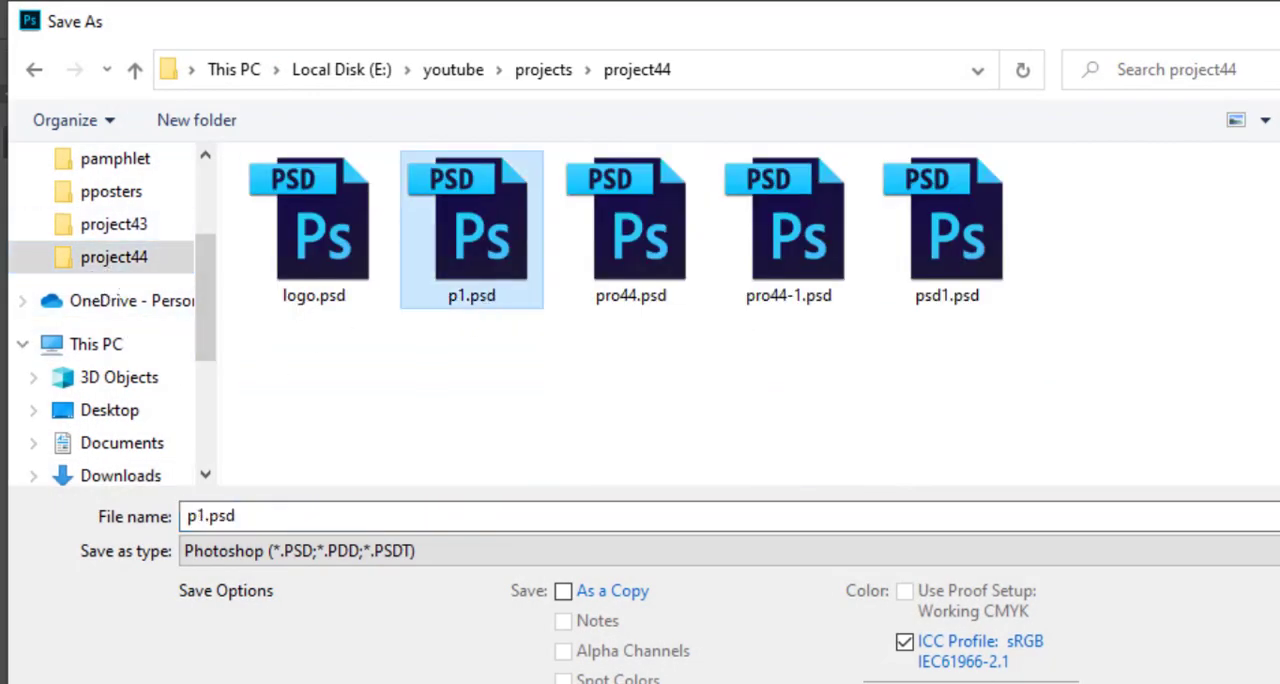
{"action": "key", "text": "Return"}
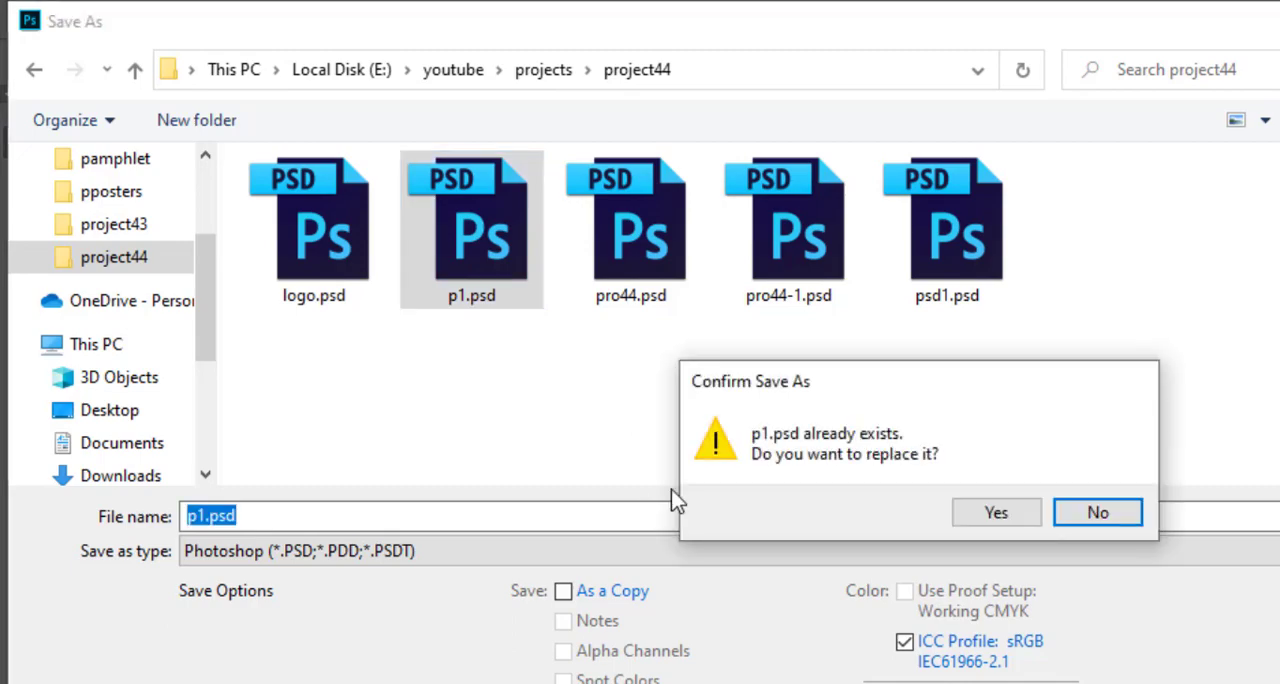
{"action": "left_click", "coordinate": [995, 522]}
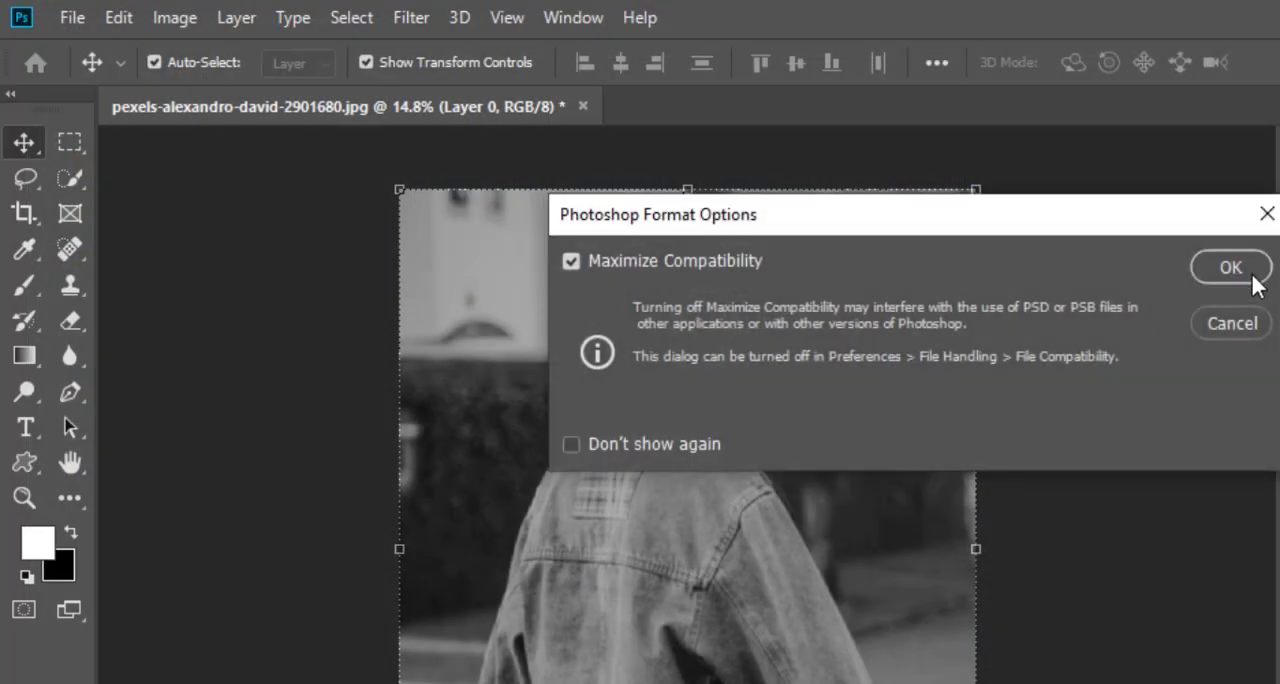
{"action": "left_click", "coordinate": [1253, 276]}
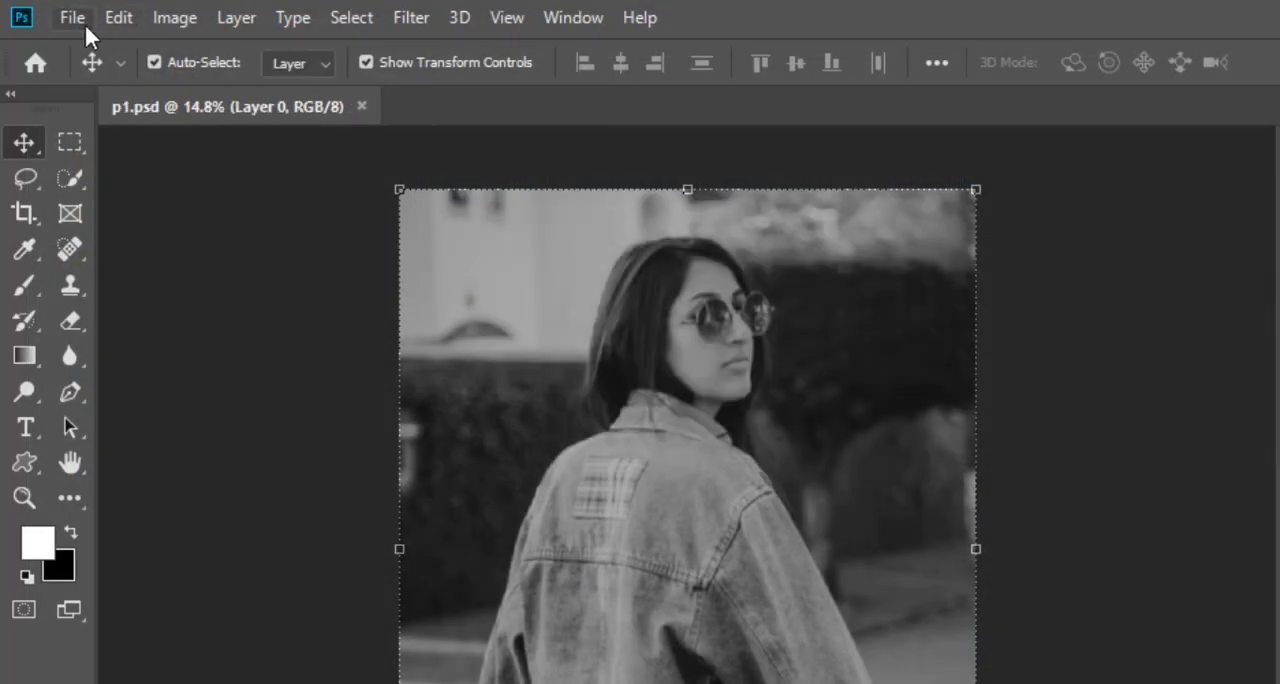
Step: Close p1.psd and reopen the original colour JPG of the woman in the denim jacket
{"action": "left_click", "coordinate": [362, 106]}
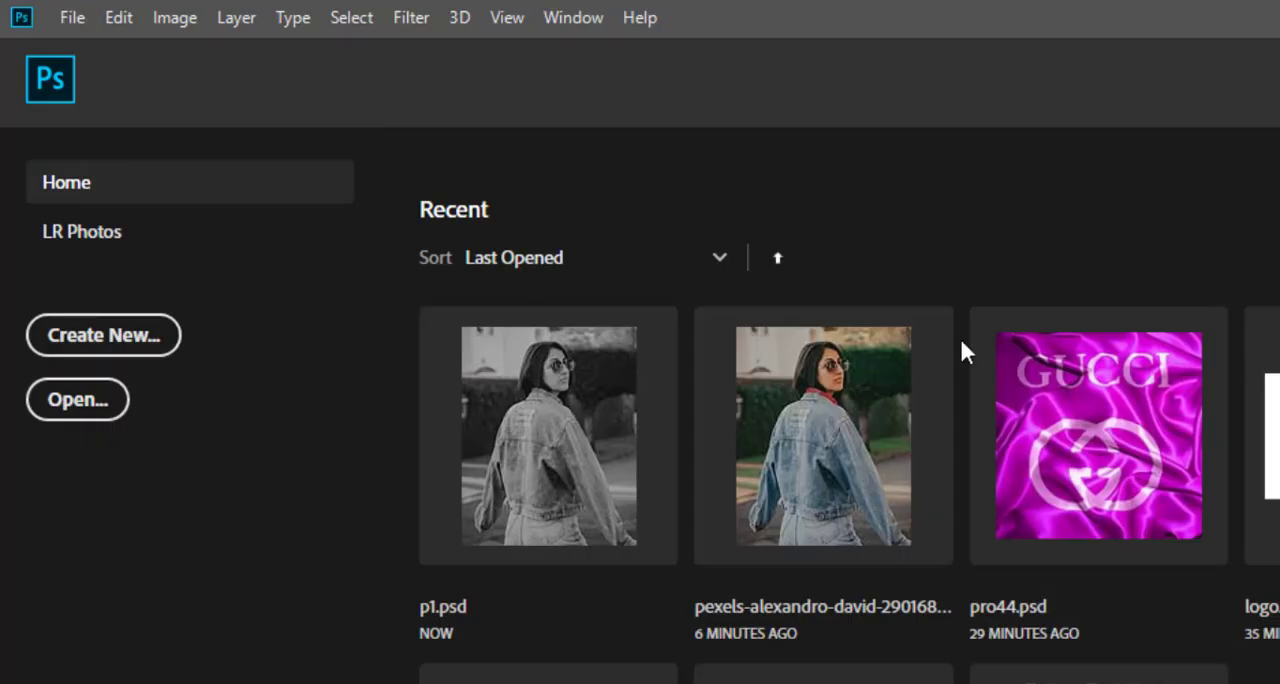
{"action": "left_click", "coordinate": [828, 475]}
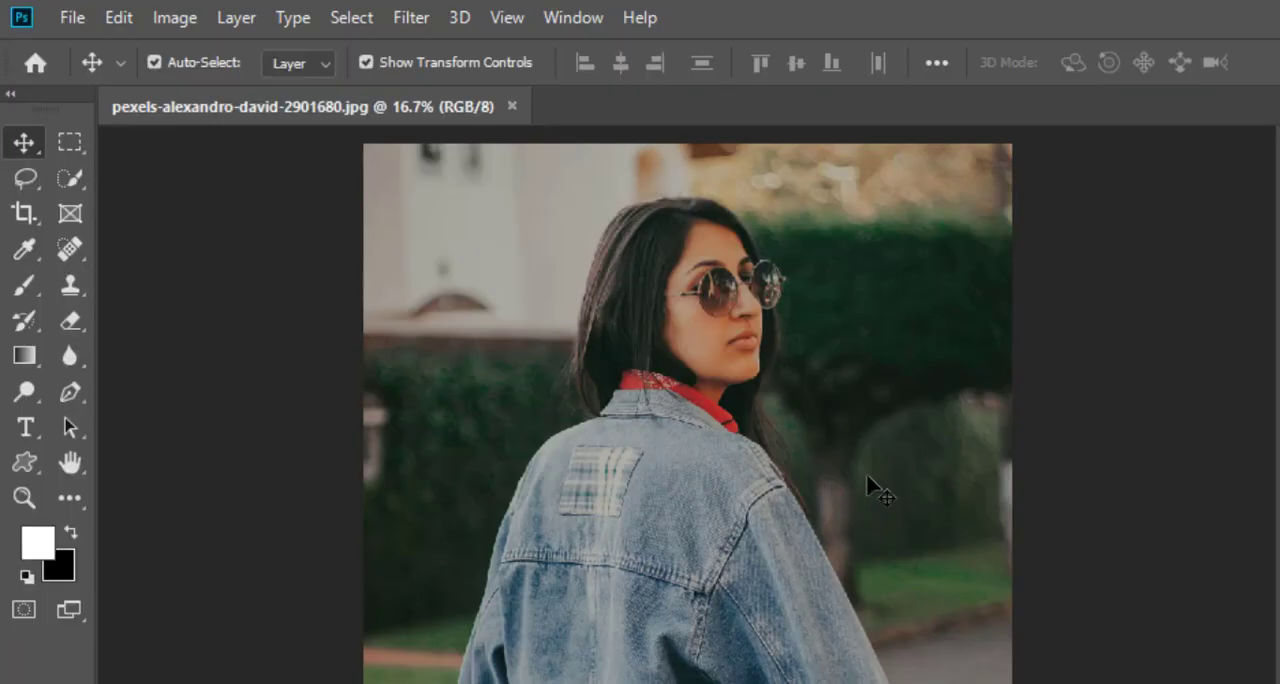
Step: Draw a white wavy-rayed sun custom shape, about 768 by 1043 px, on the back of the denim jacket below the patch
{"action": "left_click", "coordinate": [25, 465]}
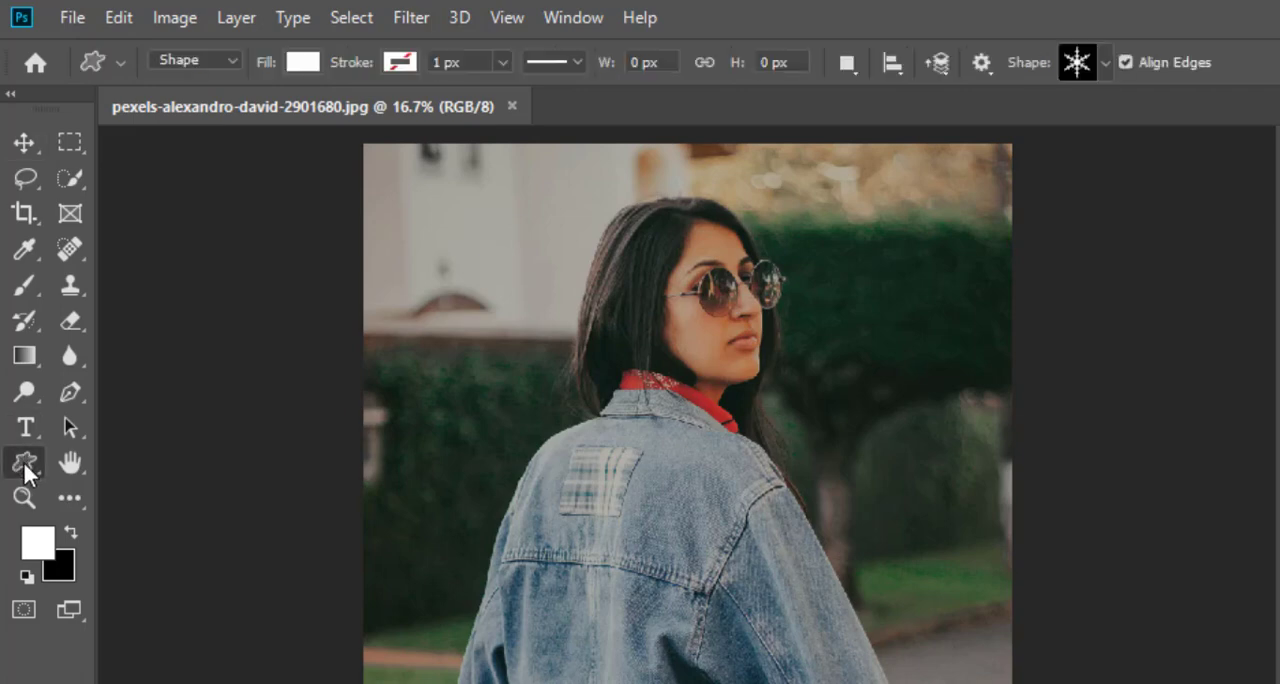
{"action": "left_click", "coordinate": [1105, 63]}
{"action": "scroll", "coordinate": [1128, 203], "scroll_direction": "down", "scroll_amount": 2}
{"action": "scroll", "coordinate": [1135, 200], "scroll_direction": "up", "scroll_amount": 1}
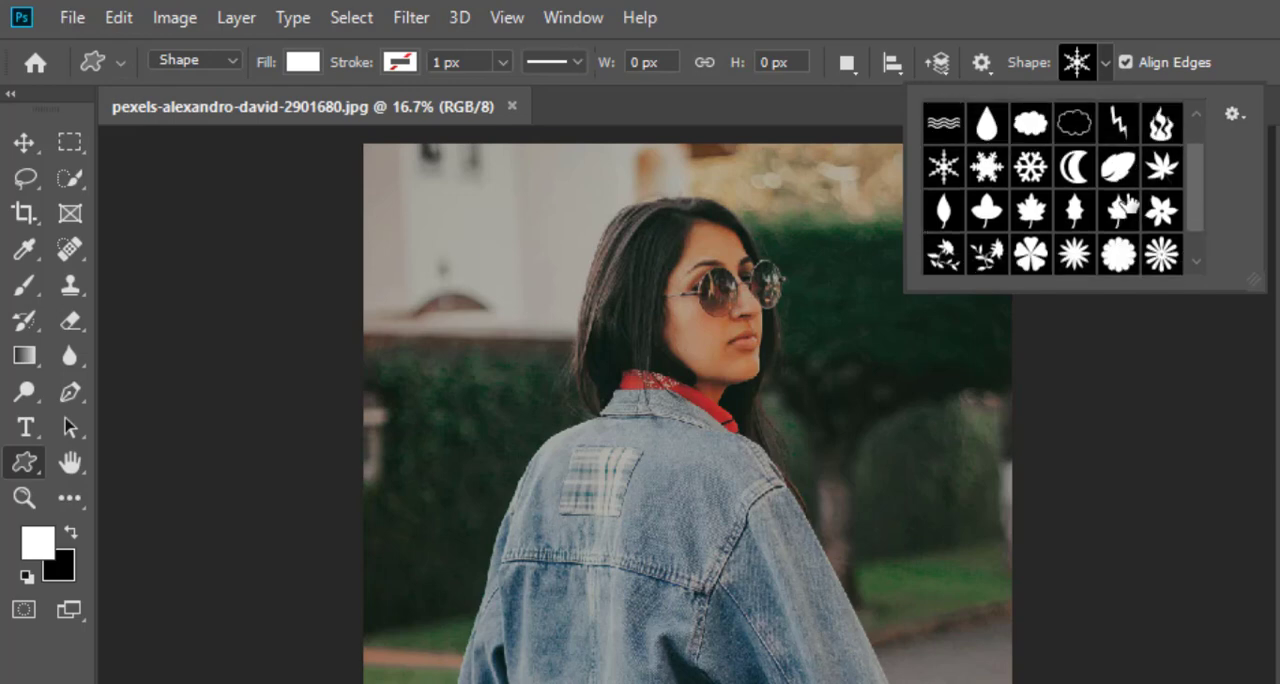
{"action": "scroll", "coordinate": [1145, 195], "scroll_direction": "up", "scroll_amount": 1}
{"action": "scroll", "coordinate": [1145, 192], "scroll_direction": "up", "scroll_amount": 1}
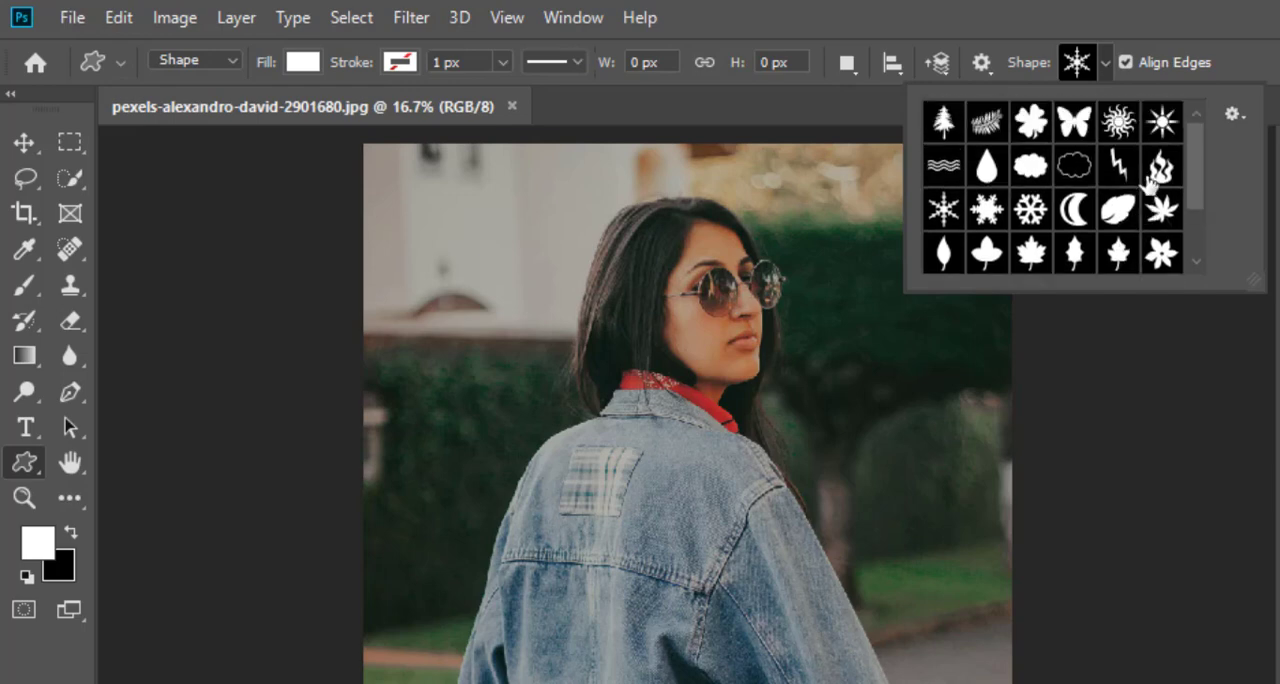
{"action": "left_click", "coordinate": [1122, 124]}
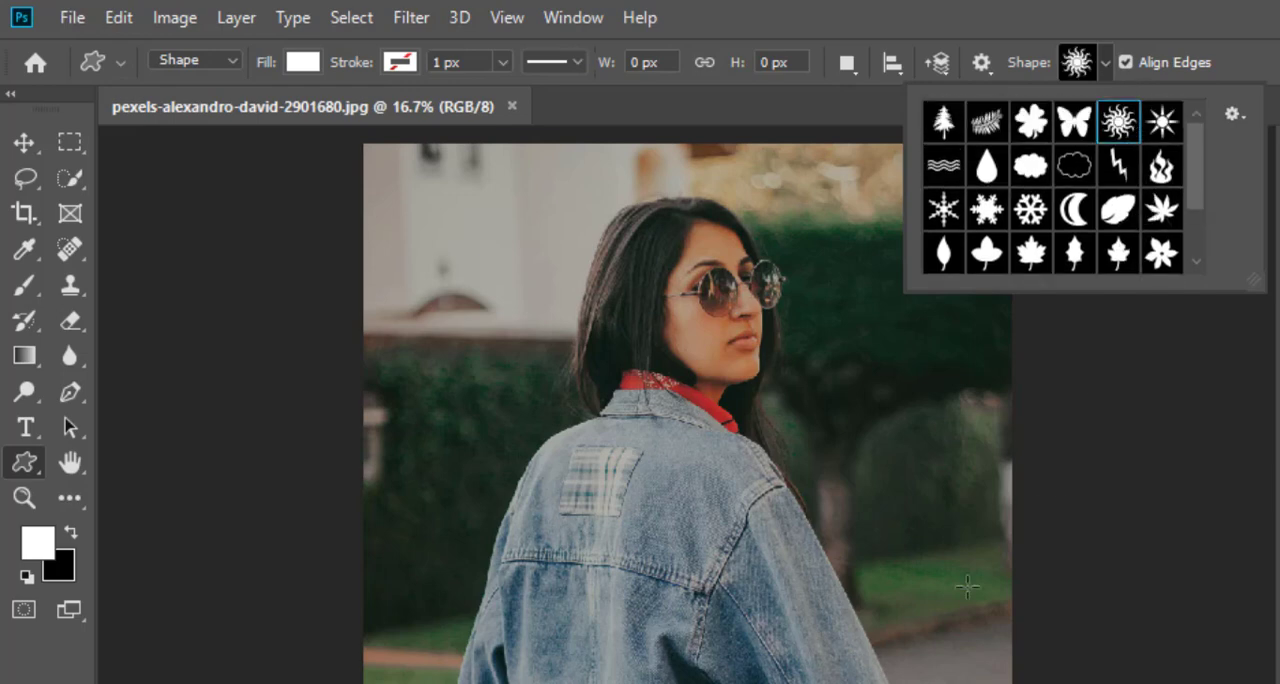
{"action": "left_click_drag", "start_coordinate": [542, 528], "coordinate": [720, 683]}
{"action": "left_click", "coordinate": [24, 142]}
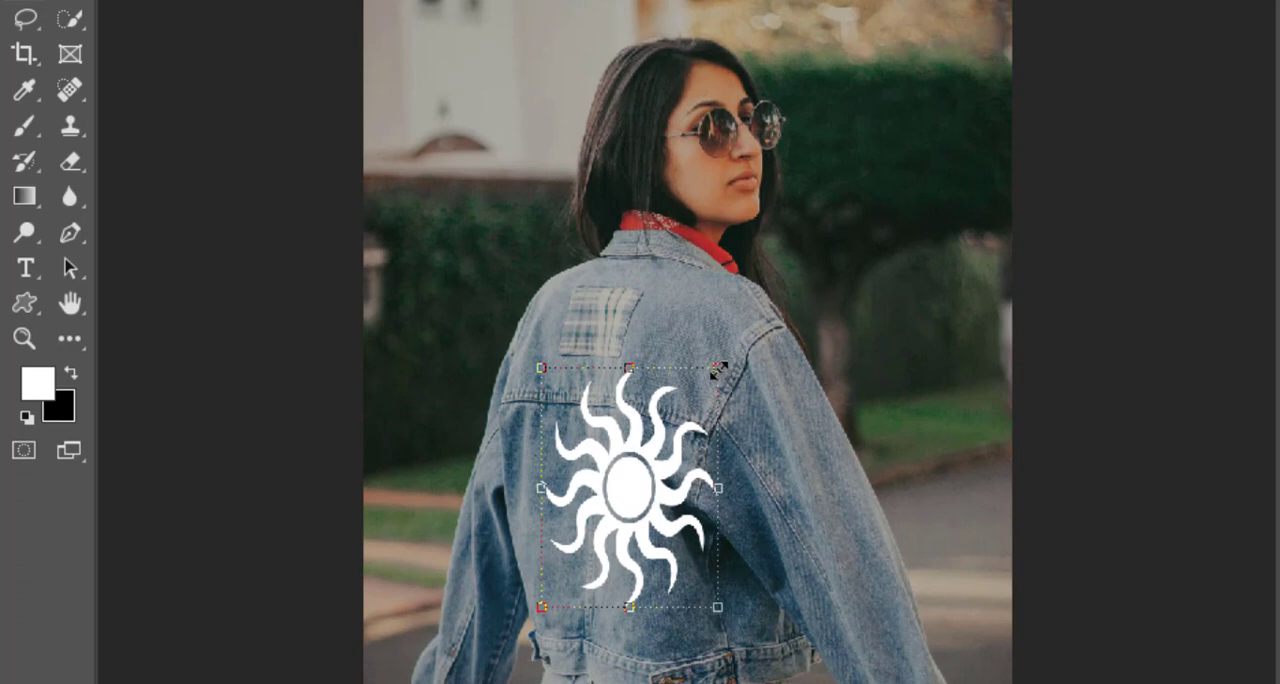
Step: Enlarge the white sun shape and centre it on the back of the denim jacket, its top rays overlapping the plaid patch
{"action": "left_click", "coordinate": [737, 460]}
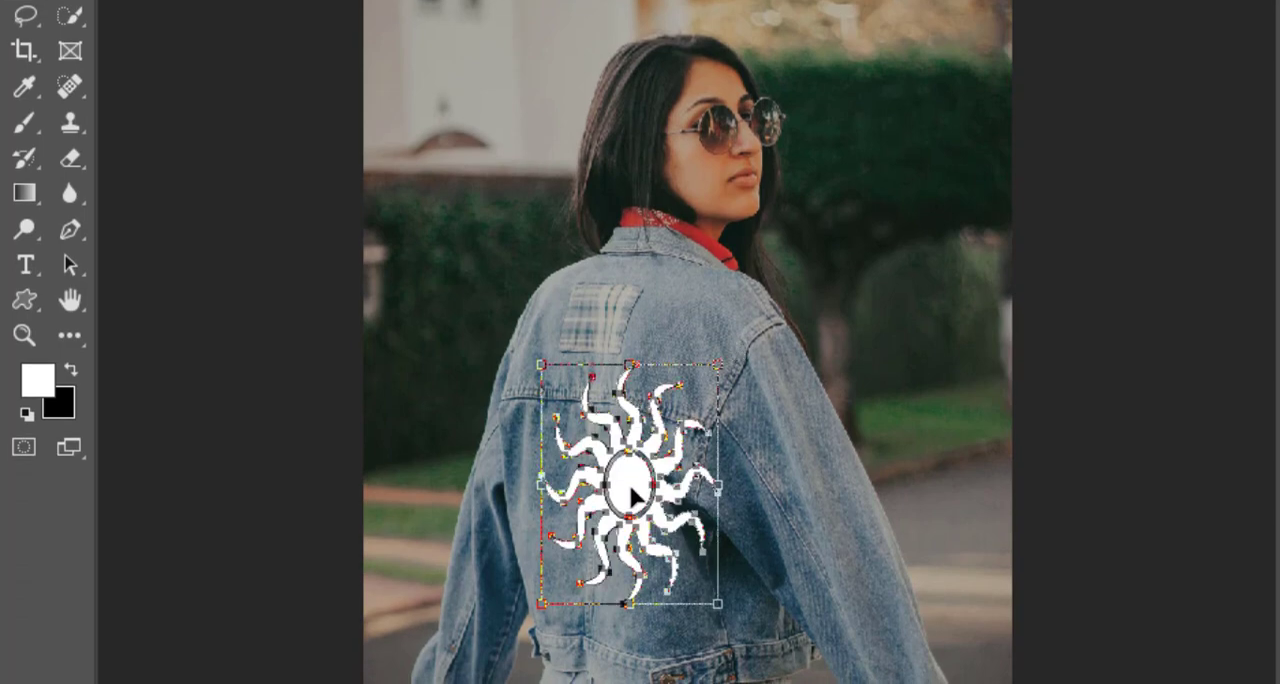
{"action": "left_click_drag", "start_coordinate": [614, 486], "coordinate": [595, 454]}
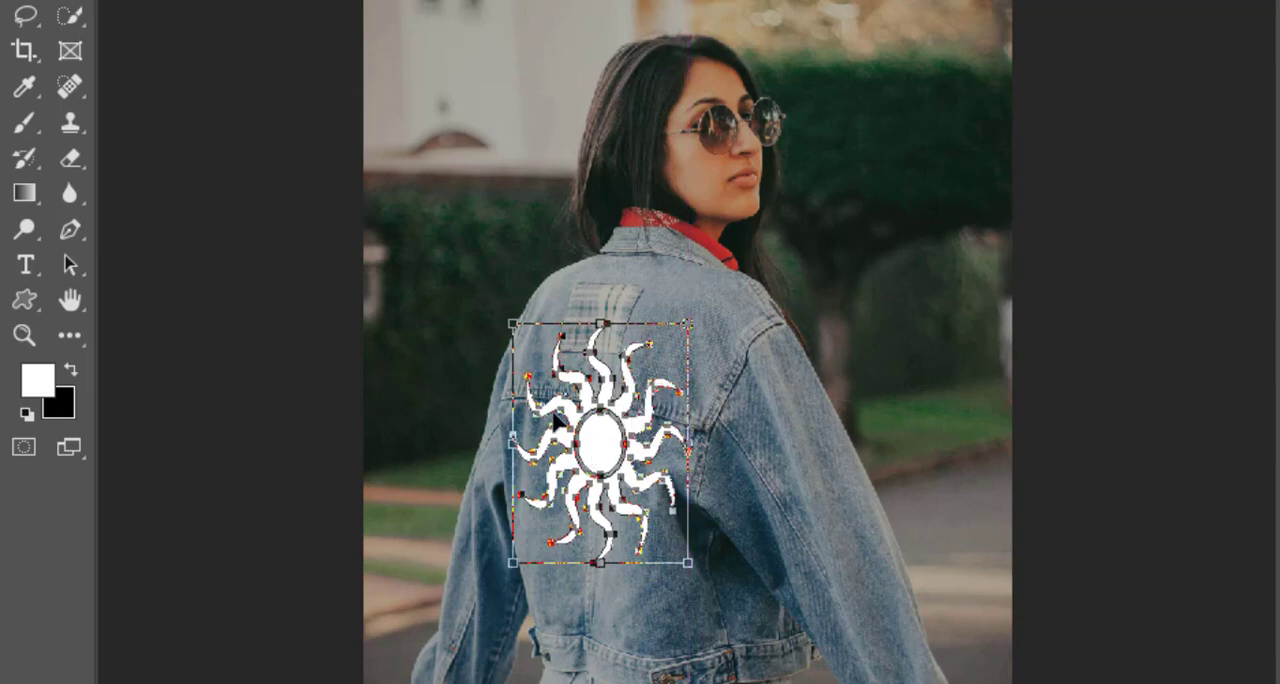
{"action": "left_click_drag", "start_coordinate": [506, 314], "coordinate": [509, 280]}
{"action": "left_click_drag", "start_coordinate": [690, 426], "coordinate": [710, 392]}
{"action": "left_click_drag", "start_coordinate": [612, 429], "coordinate": [609, 486]}
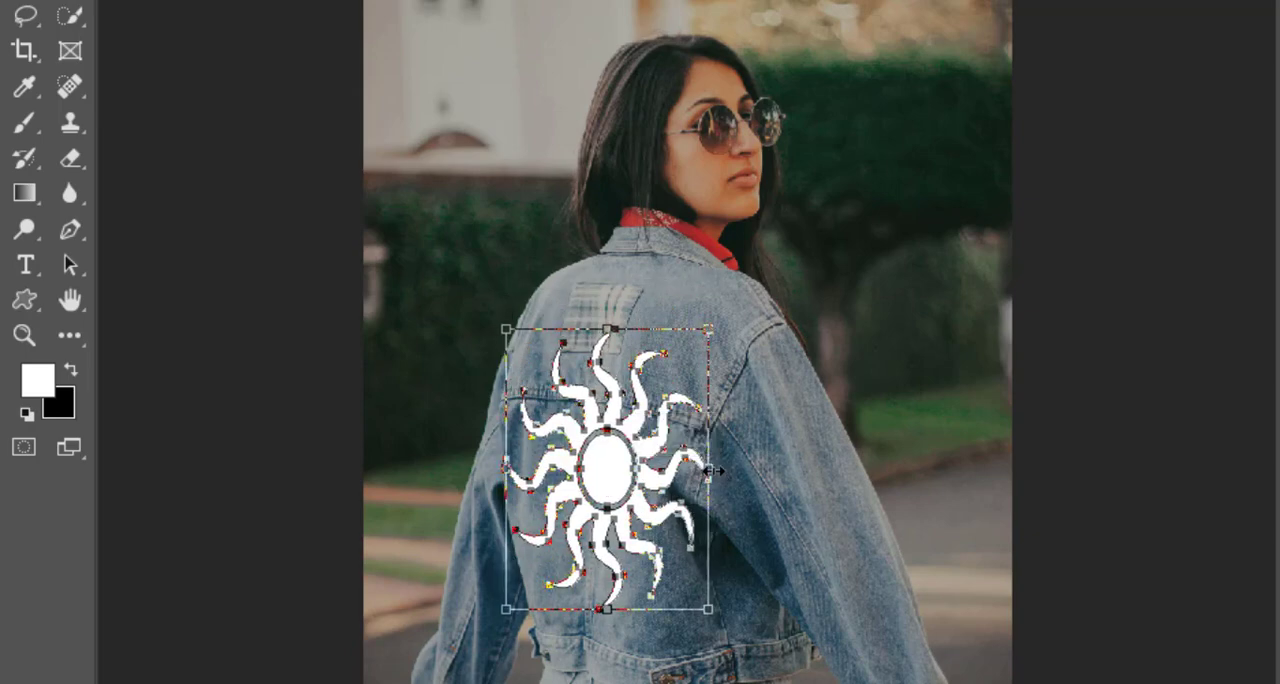
{"action": "left_click_drag", "start_coordinate": [713, 470], "coordinate": [701, 470]}
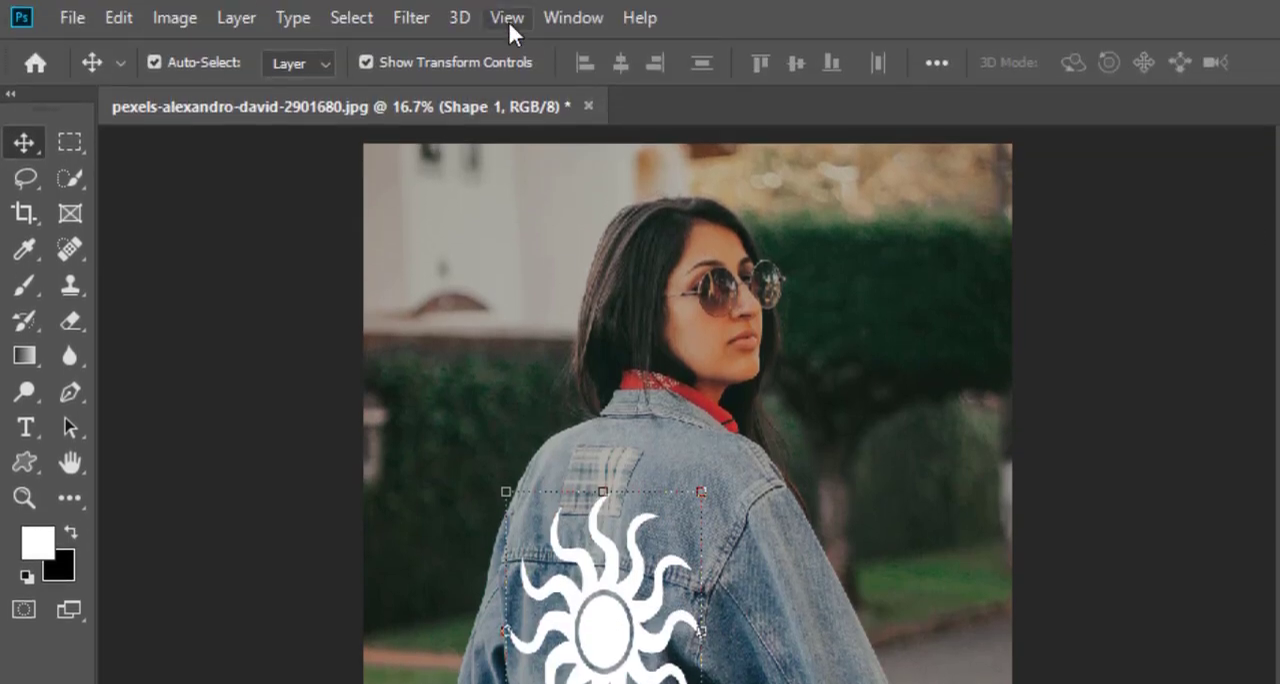
Step: Rasterize the sun shape and apply Displace at 10 horizontal and vertical scale, Stretch To Fit and Repeat Edge Pixels, using p1.psd as the map
{"action": "left_click", "coordinate": [407, 20]}
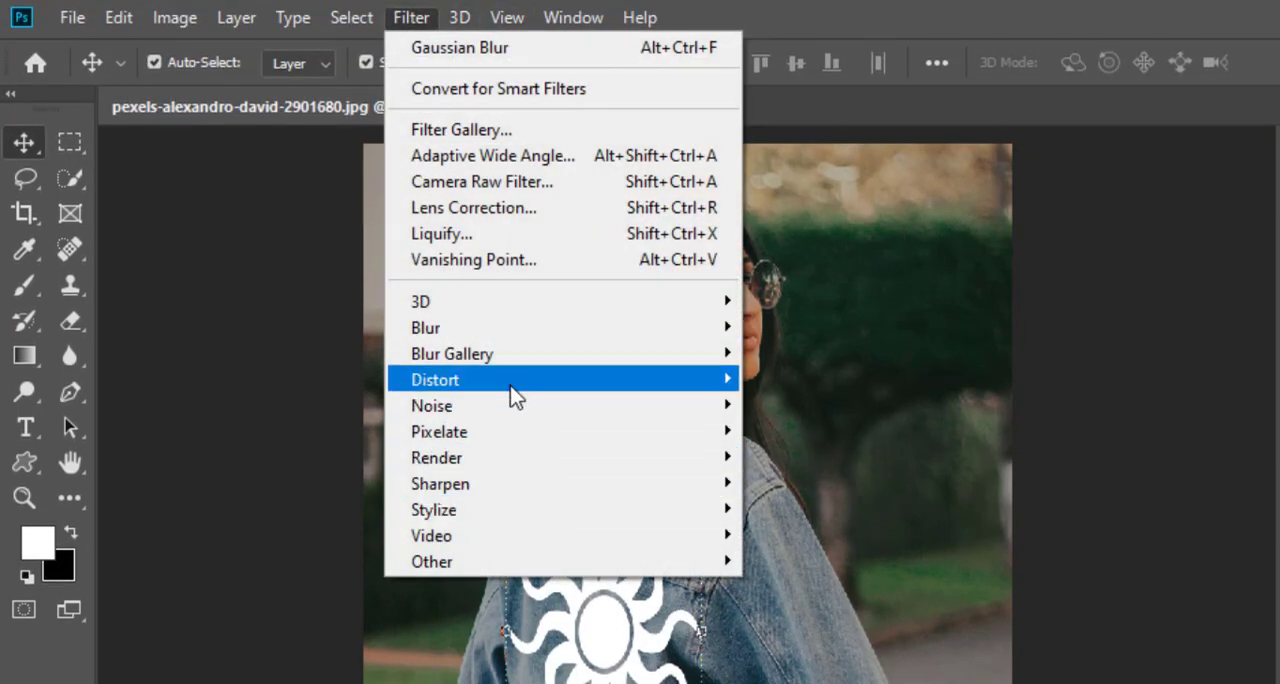
{"action": "mouse_move", "coordinate": [515, 385]}
{"action": "left_click", "coordinate": [768, 382]}
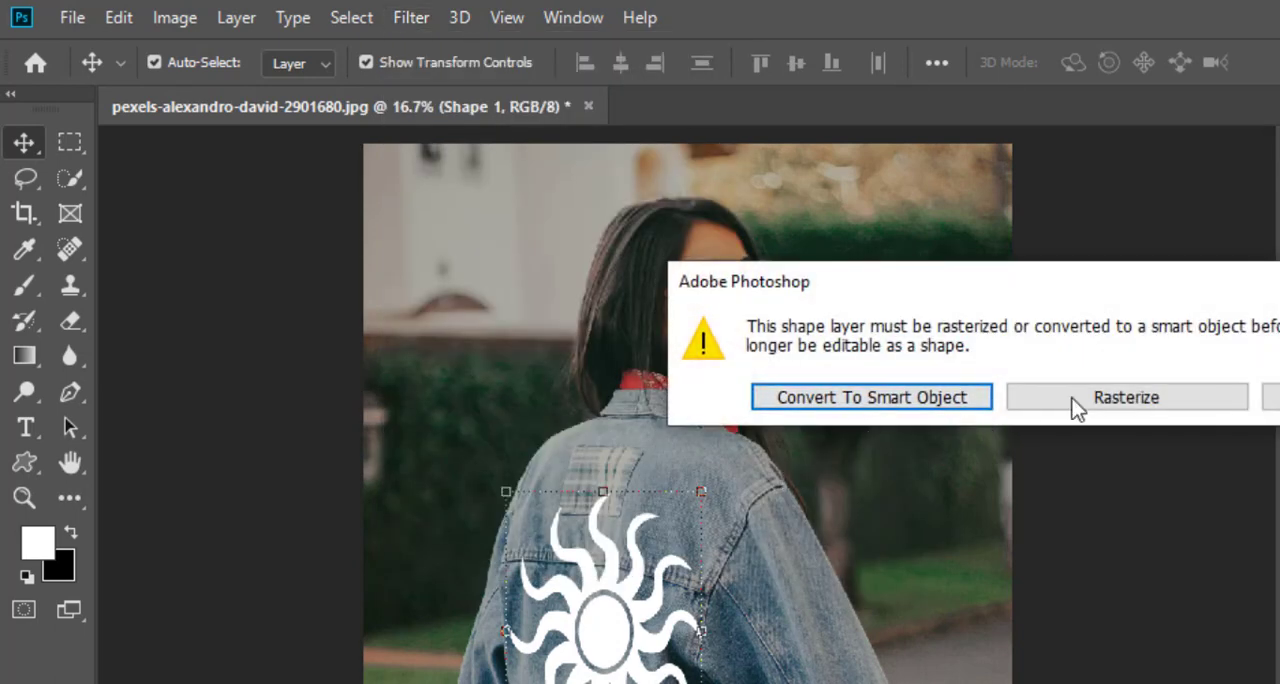
{"action": "left_click", "coordinate": [1150, 398]}
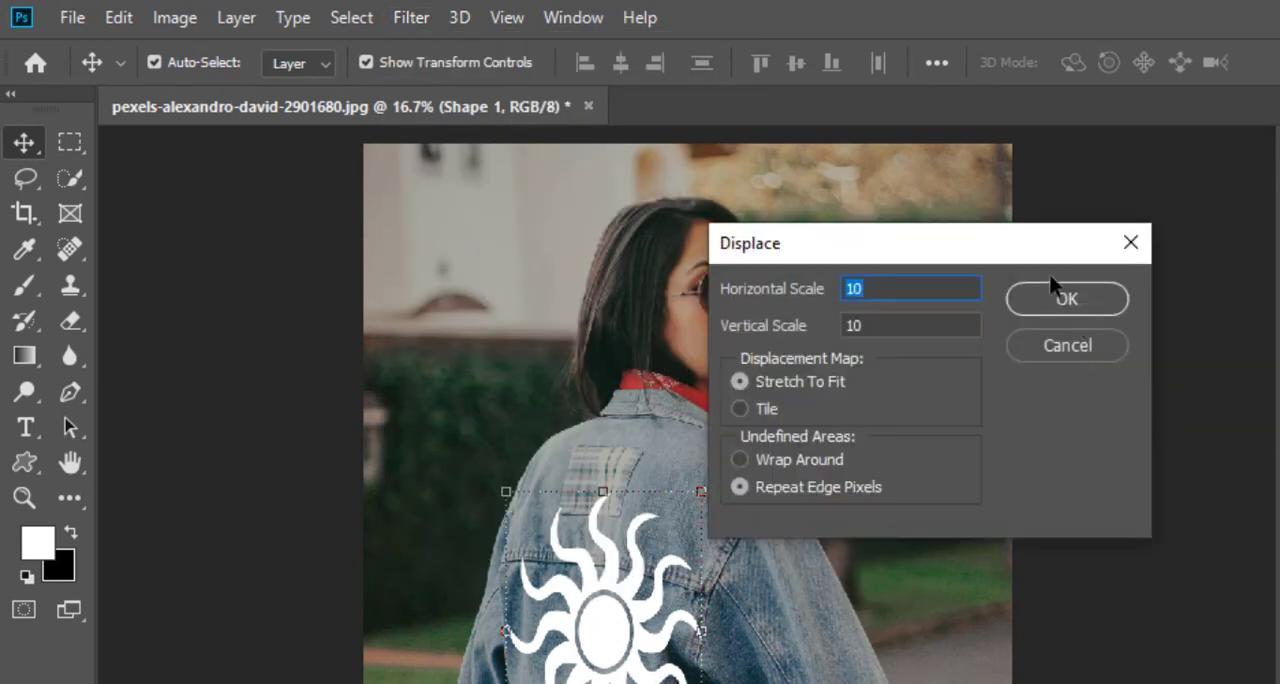
{"action": "left_click", "coordinate": [1050, 300]}
{"action": "left_click", "coordinate": [509, 262]}
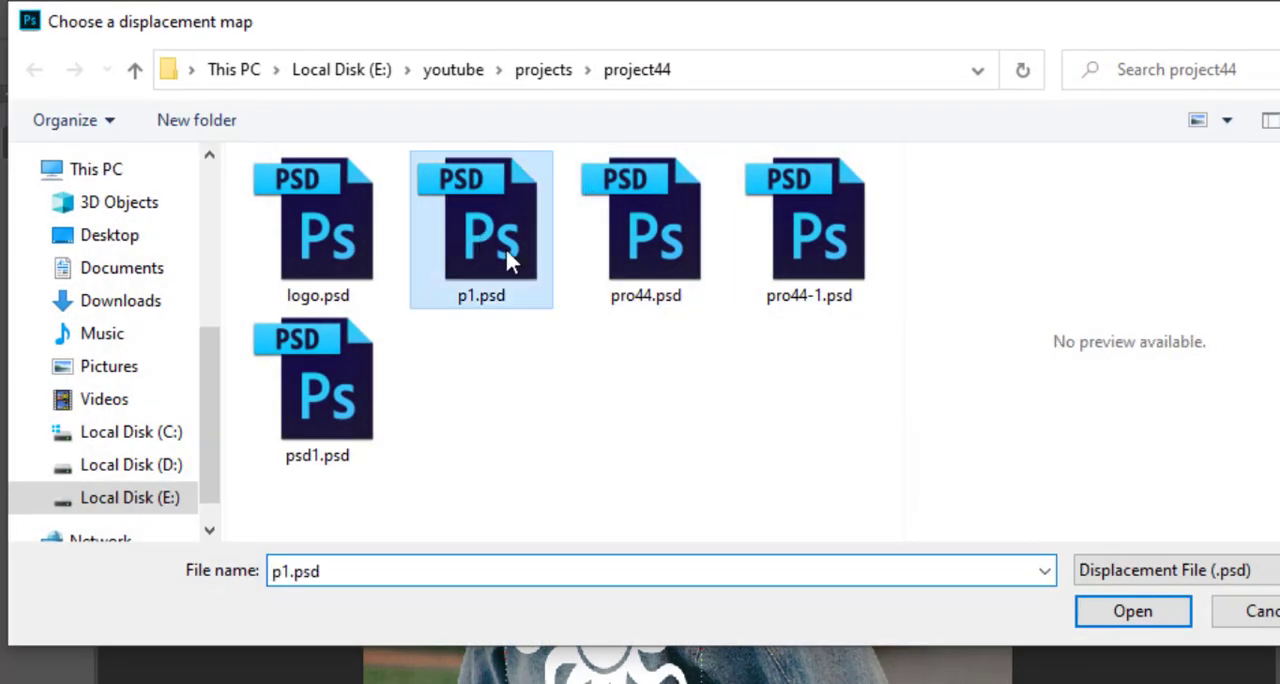
{"action": "left_click", "coordinate": [1157, 612]}
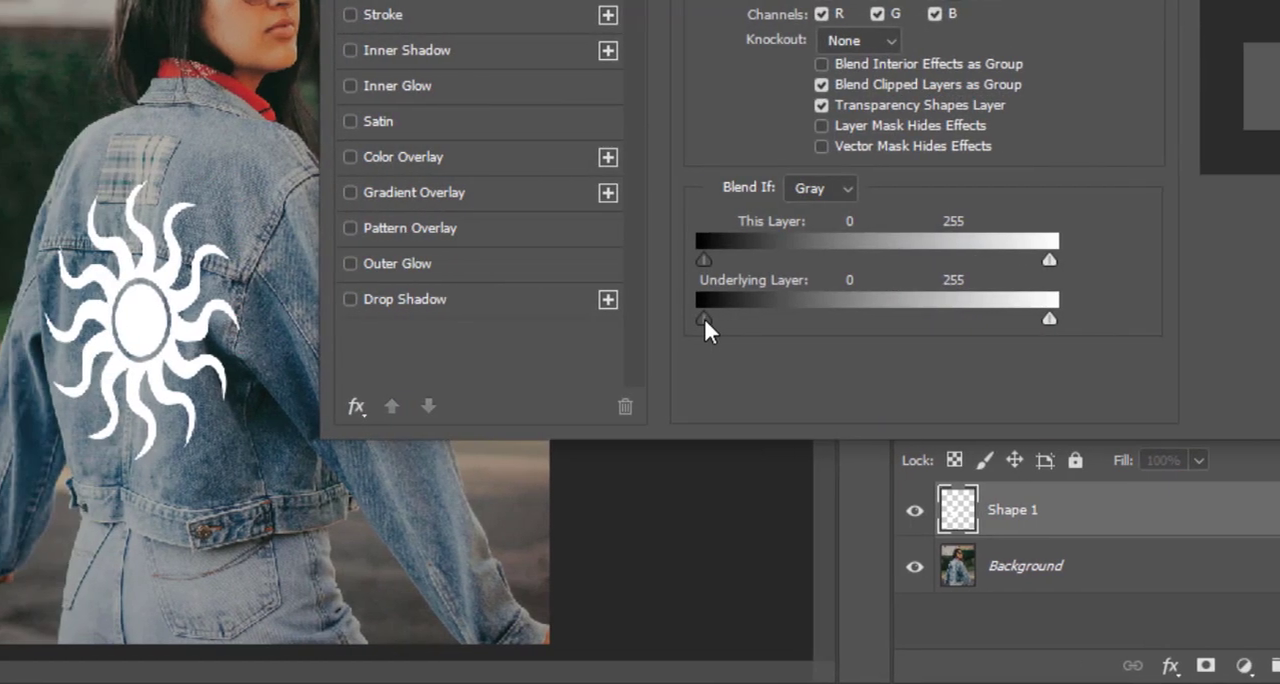
Step: Split the sun layer's Blend If Underlying Layer shadow slider to 0 / about 178 on Gray, and set the layer opacity to 92%
{"action": "left_click_drag", "start_coordinate": [704, 320], "coordinate": [626, 321]}
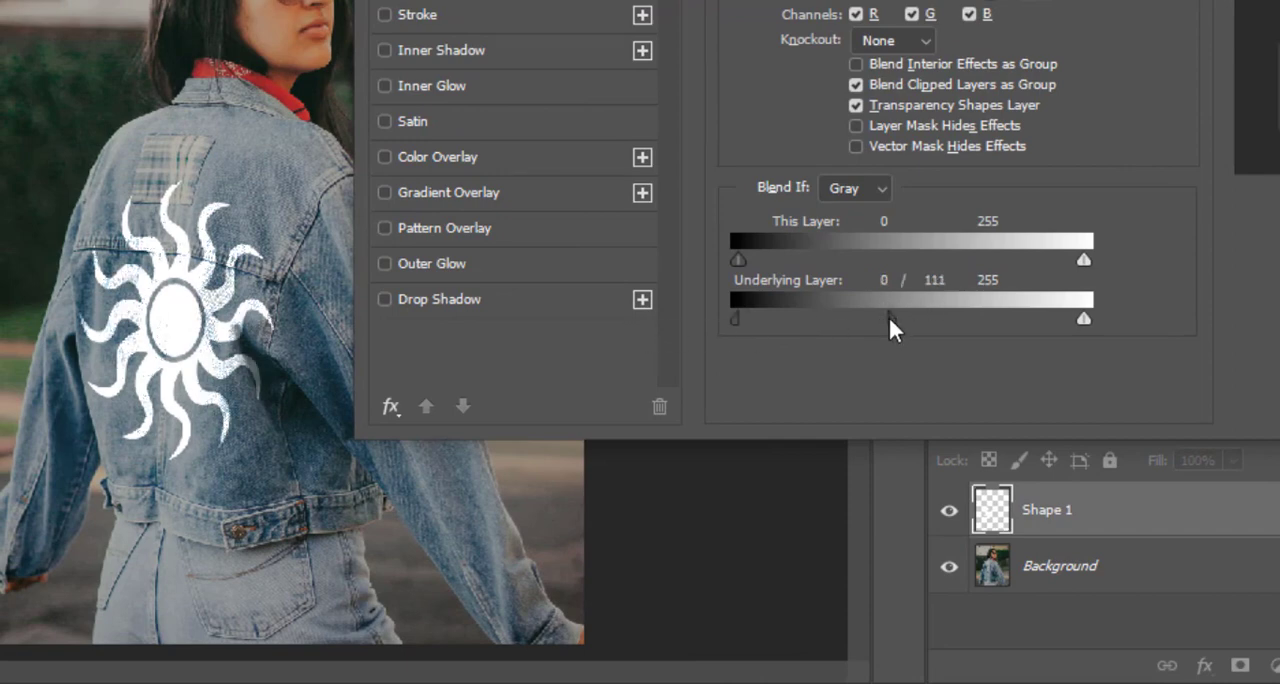
{"action": "left_click_drag", "start_coordinate": [889, 316], "coordinate": [984, 305]}
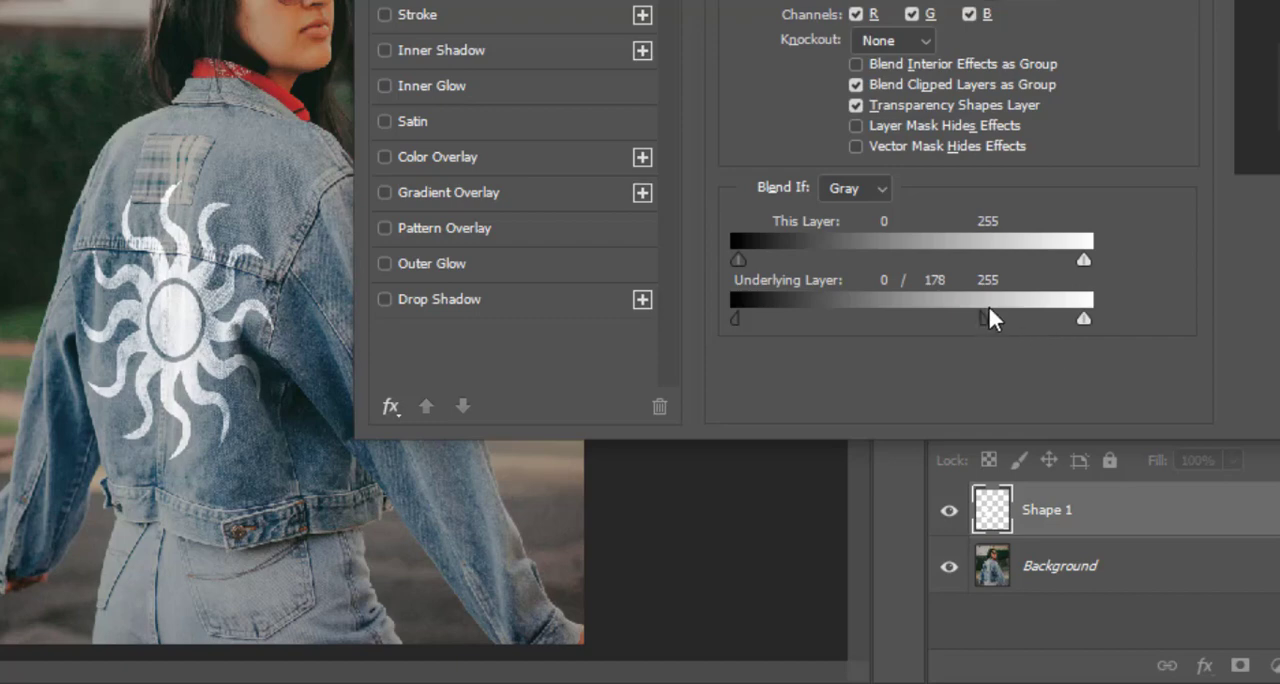
{"action": "mouse_move", "coordinate": [983, 314]}
{"action": "left_mouse_down"}
{"action": "mouse_move", "coordinate": [1082, 310]}
{"action": "mouse_move", "coordinate": [897, 325]}
{"action": "mouse_move", "coordinate": [992, 314]}
{"action": "left_mouse_up"}
{"action": "key", "text": "Return"}
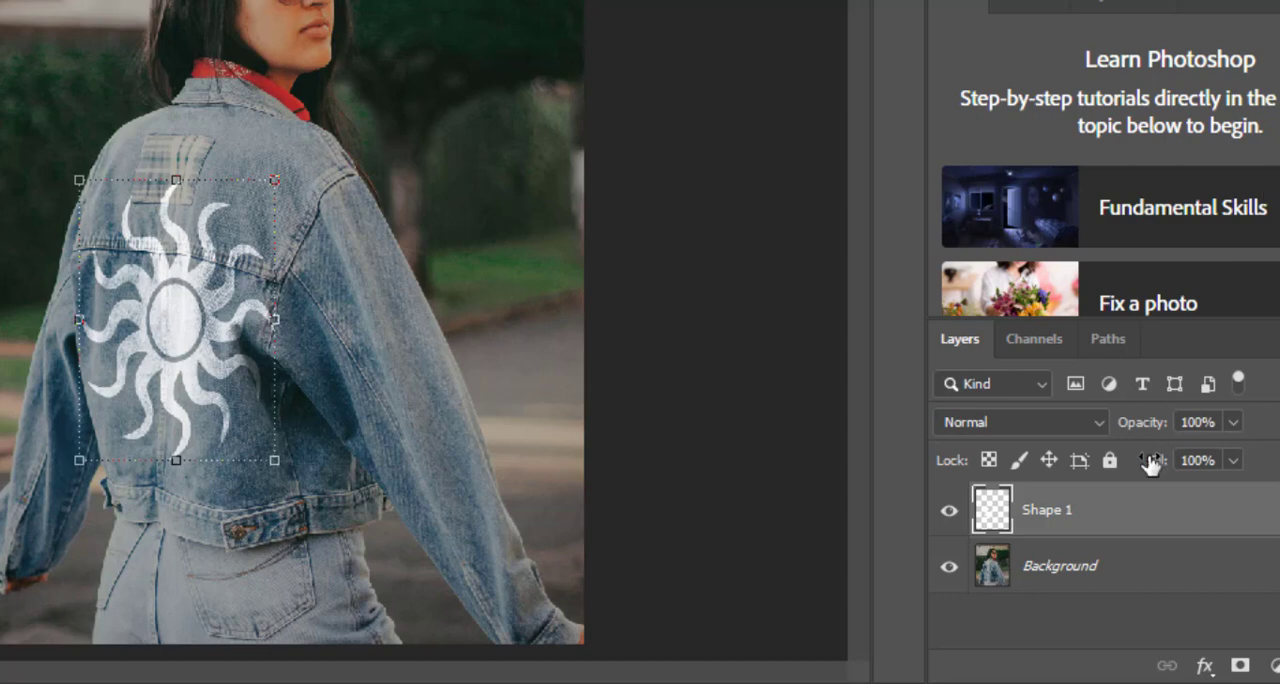
{"action": "mouse_move", "coordinate": [1153, 427]}
{"action": "left_mouse_down"}
{"action": "mouse_move", "coordinate": [1117, 432]}
{"action": "mouse_move", "coordinate": [1154, 429]}
{"action": "left_mouse_up"}
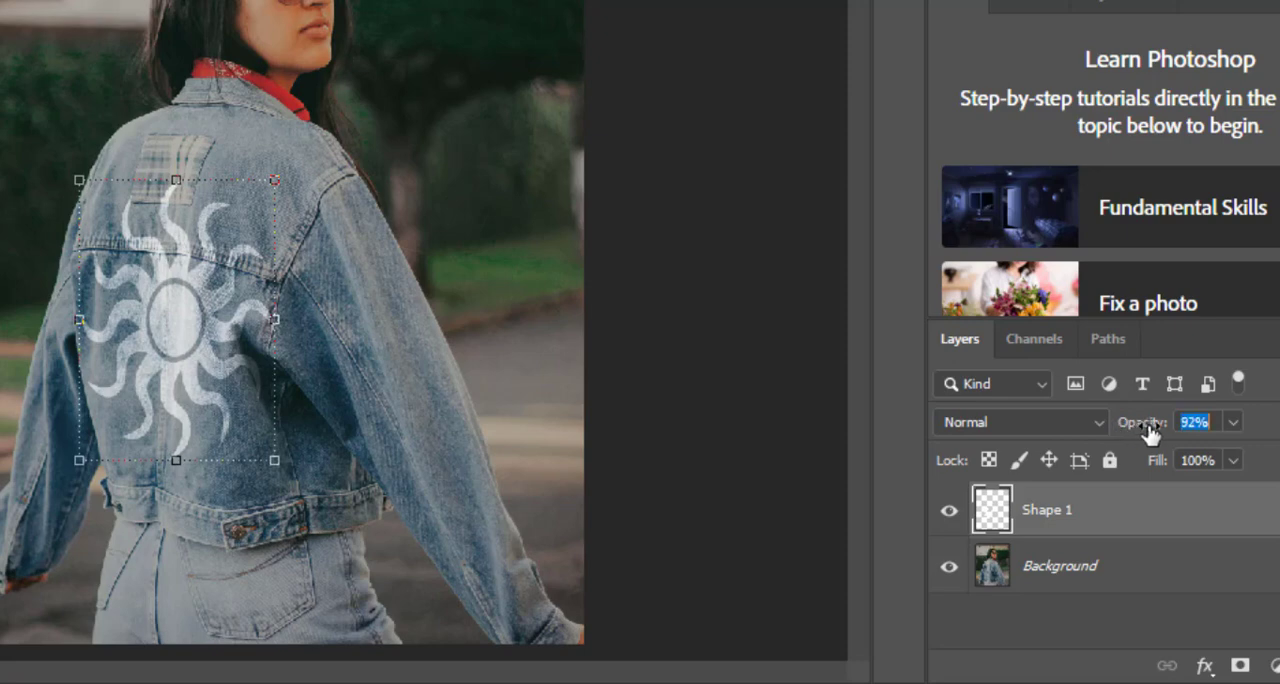
Step: Examine up close how the sun graphic blends with the denim's texture, seams and folds, and check it against the whole jacket
{"action": "scroll", "coordinate": [75, 321], "scroll_direction": "up", "scroll_amount": 2}
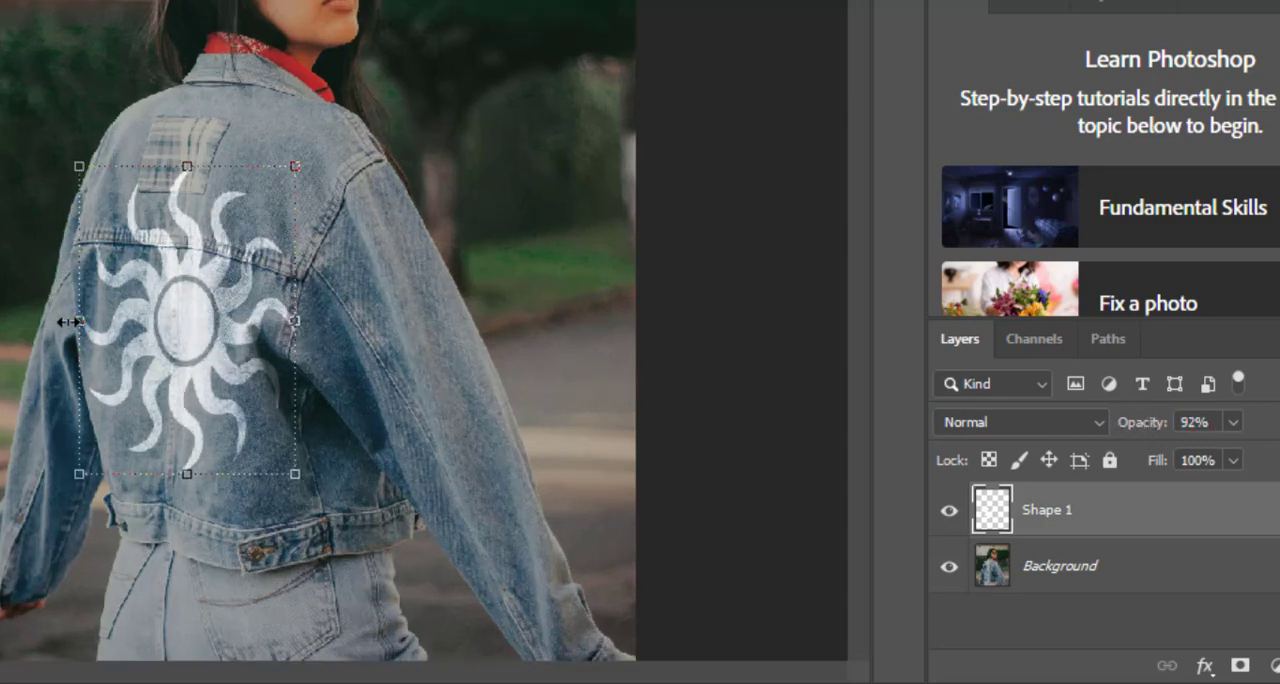
{"action": "scroll", "coordinate": [75, 321], "scroll_direction": "up", "scroll_amount": 2}
{"action": "scroll", "coordinate": [190, 380], "scroll_direction": "down", "scroll_amount": 4}
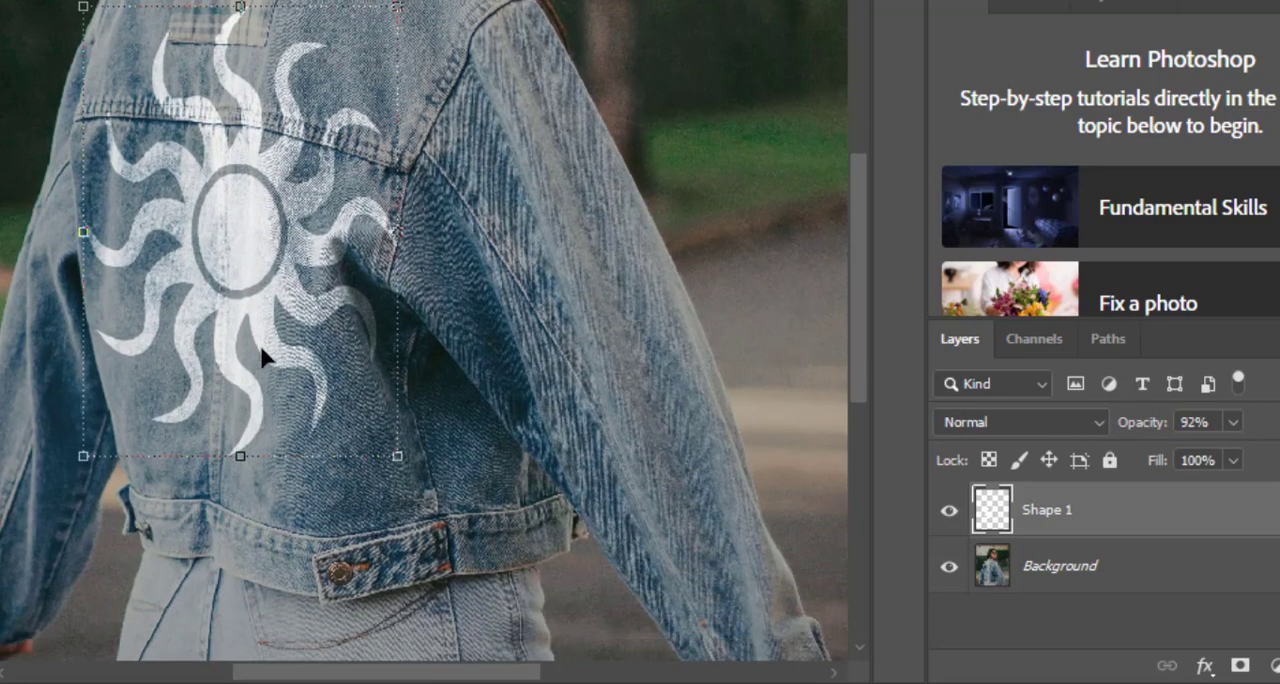
{"action": "scroll", "coordinate": [14, 396], "scroll_direction": "up", "scroll_amount": 3}
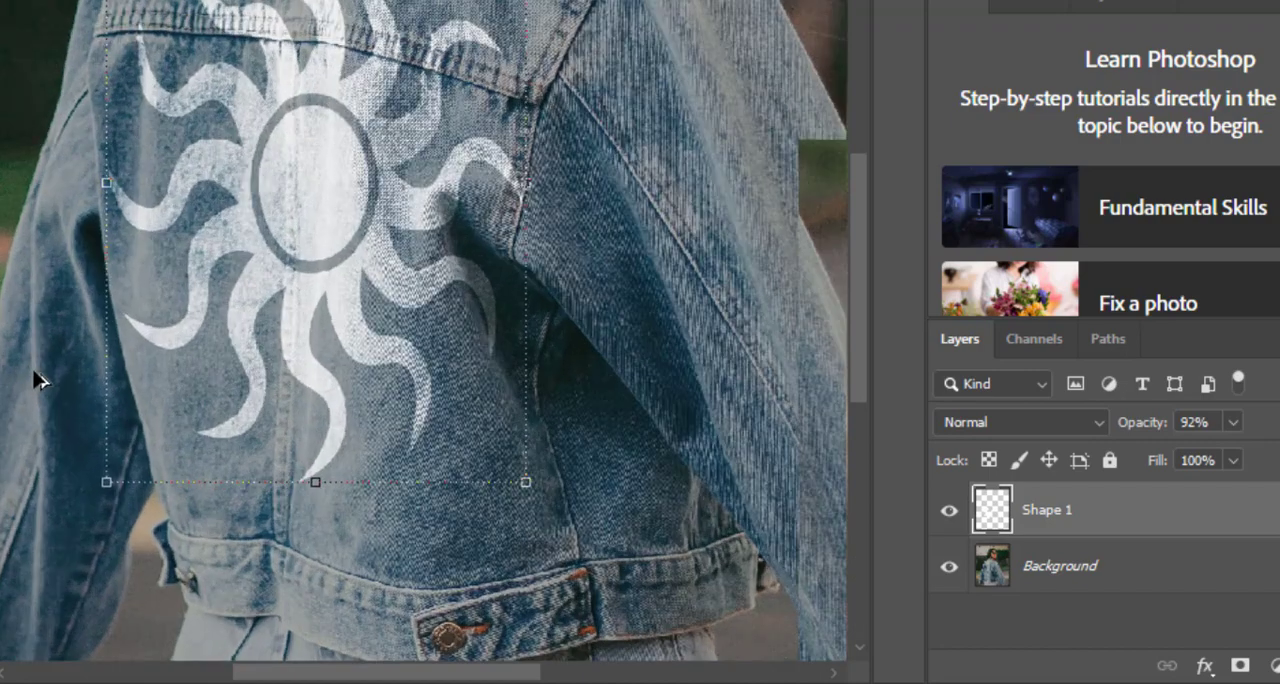
{"action": "scroll", "coordinate": [758, 322], "scroll_direction": "up", "scroll_amount": 5}
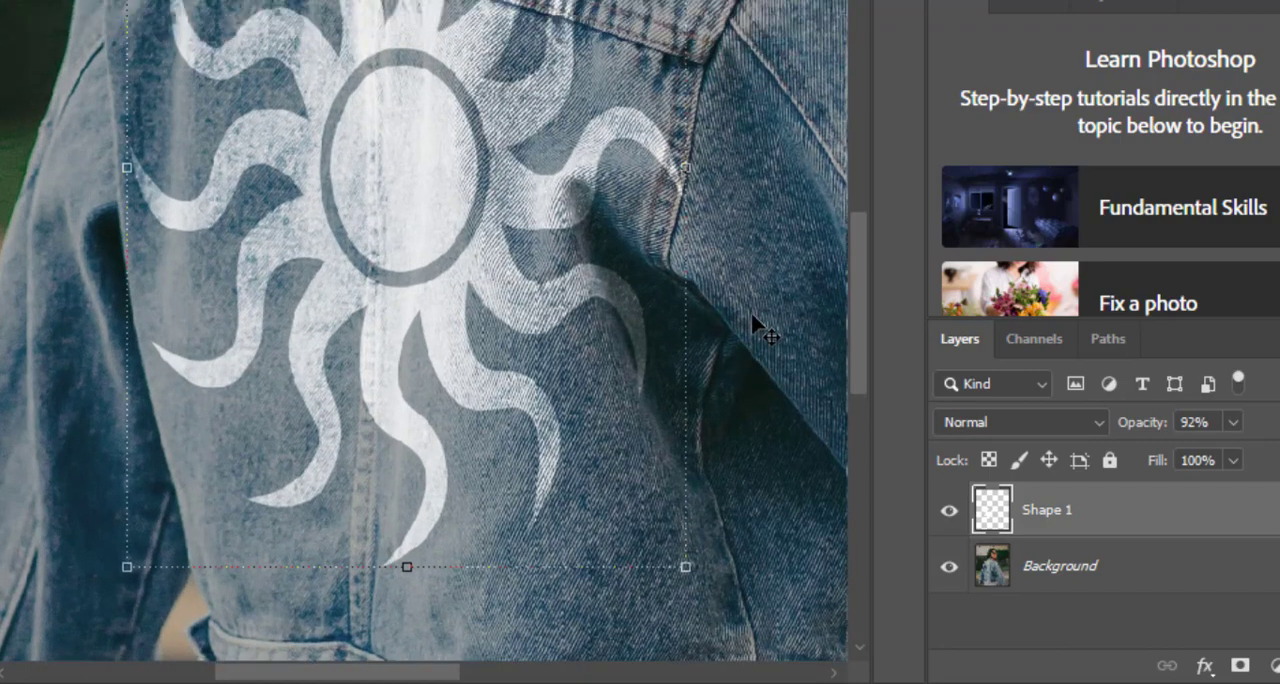
{"action": "scroll", "coordinate": [758, 322], "scroll_direction": "down", "scroll_amount": 1}
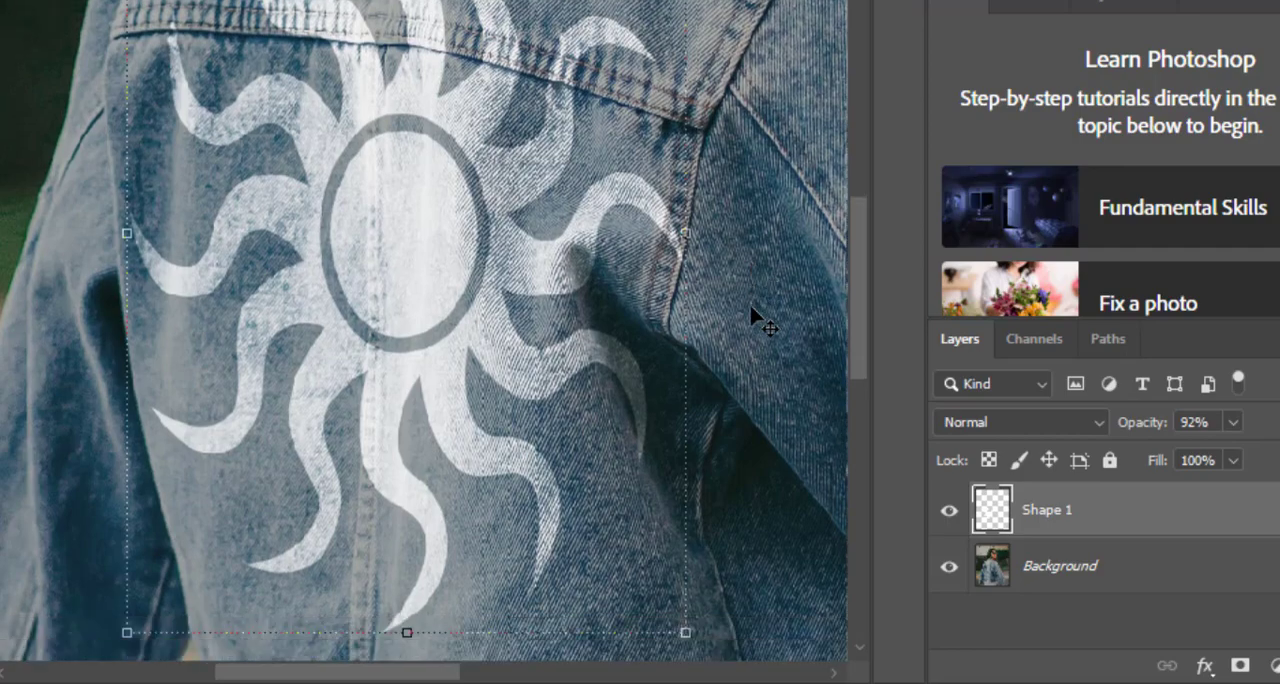
{"action": "scroll", "coordinate": [758, 322], "scroll_direction": "down", "scroll_amount": 5}
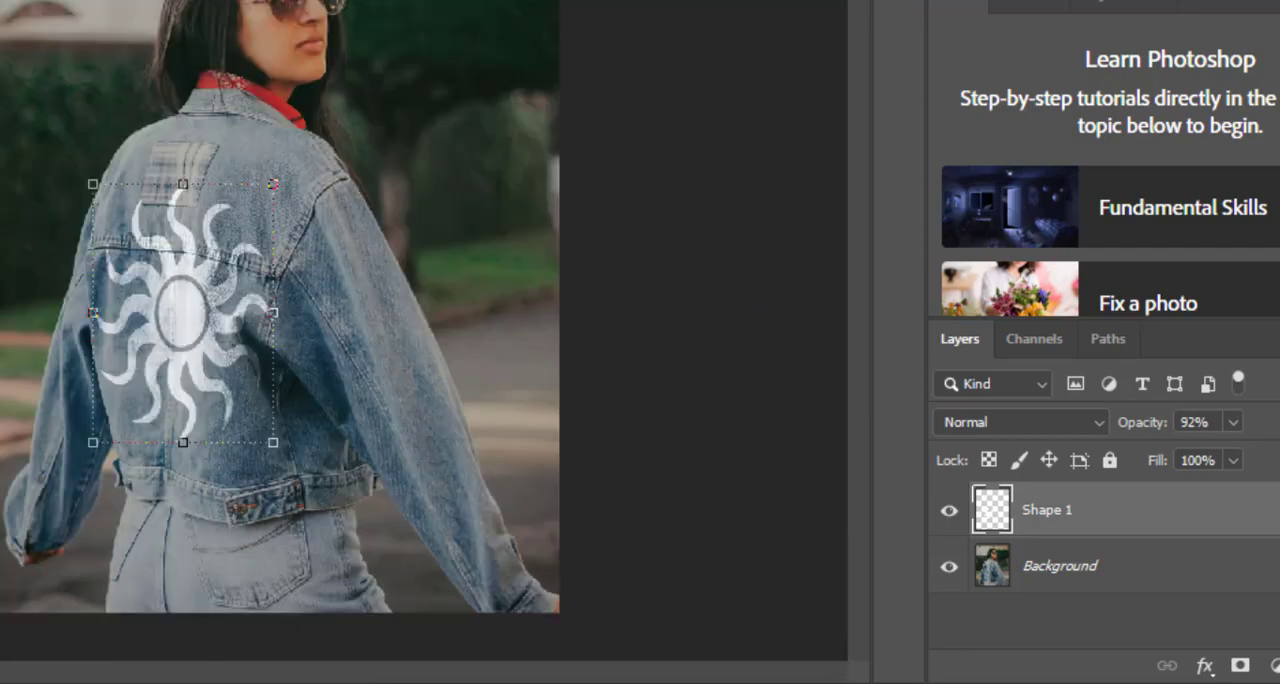